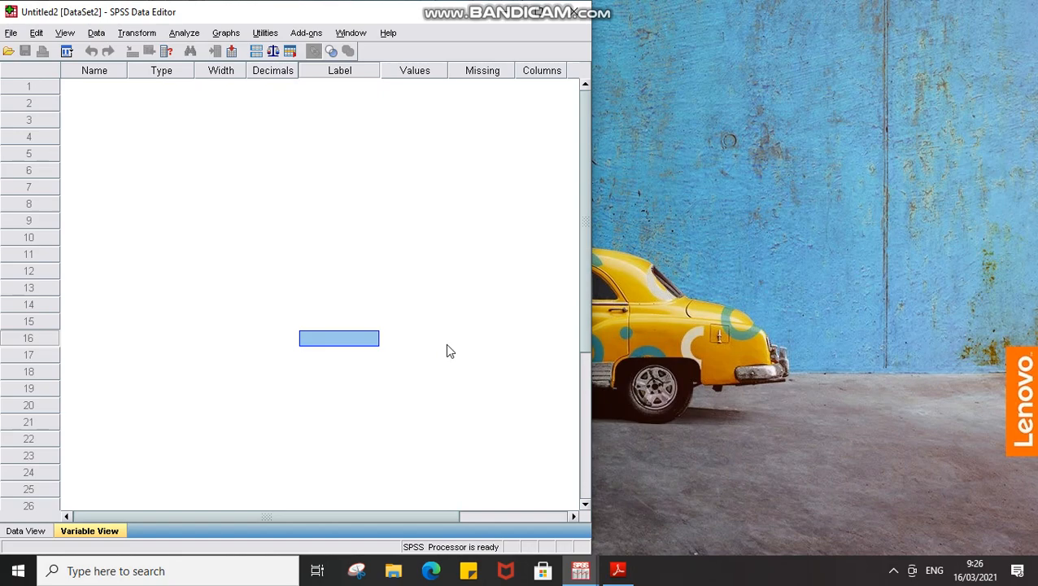
Bring the Adobe Reader PDF on Variable View columns up beside the empty SPSS editor.
click(616, 572)
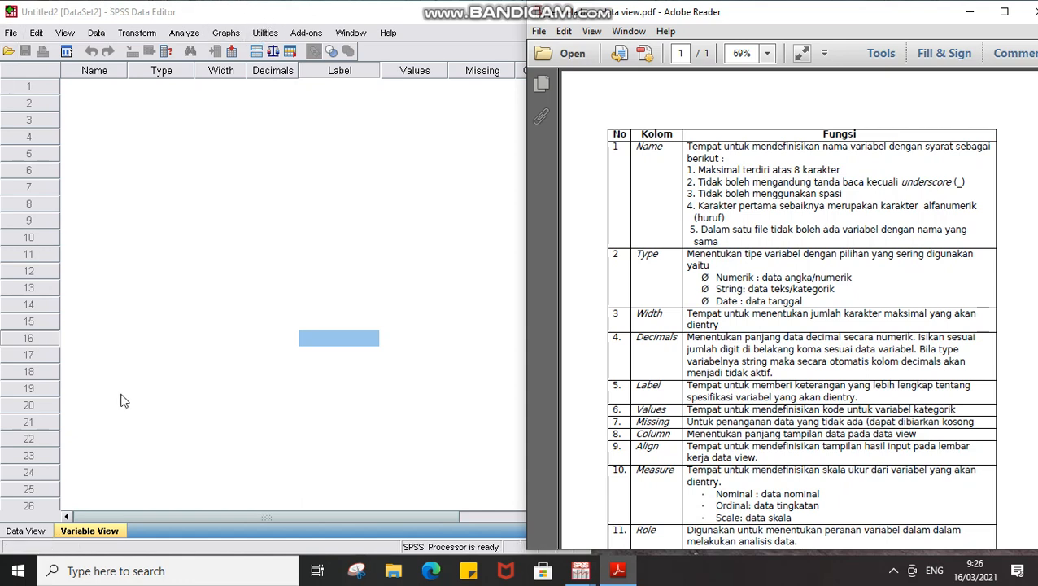
click(25, 533)
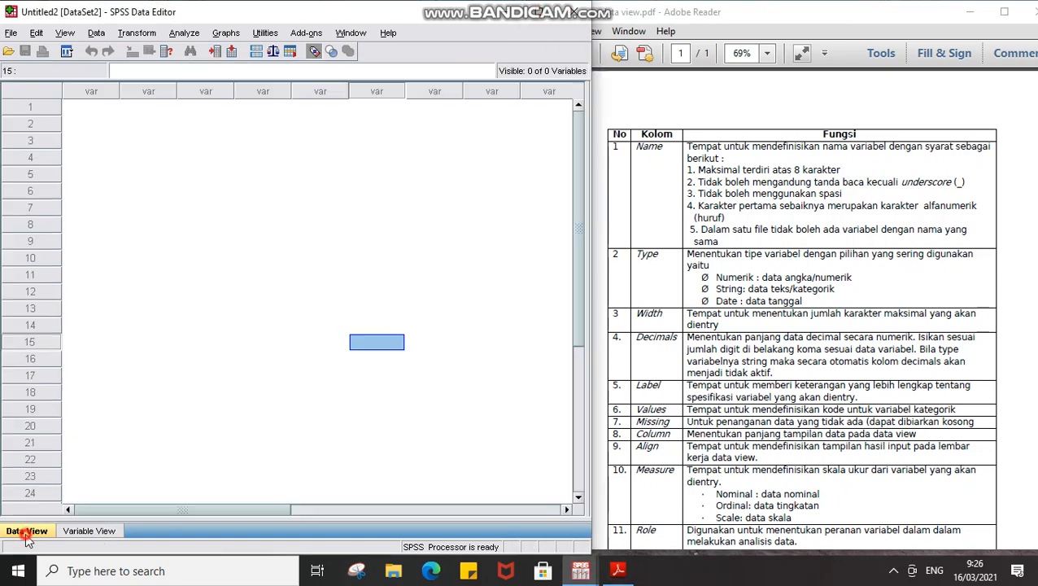
click(88, 534)
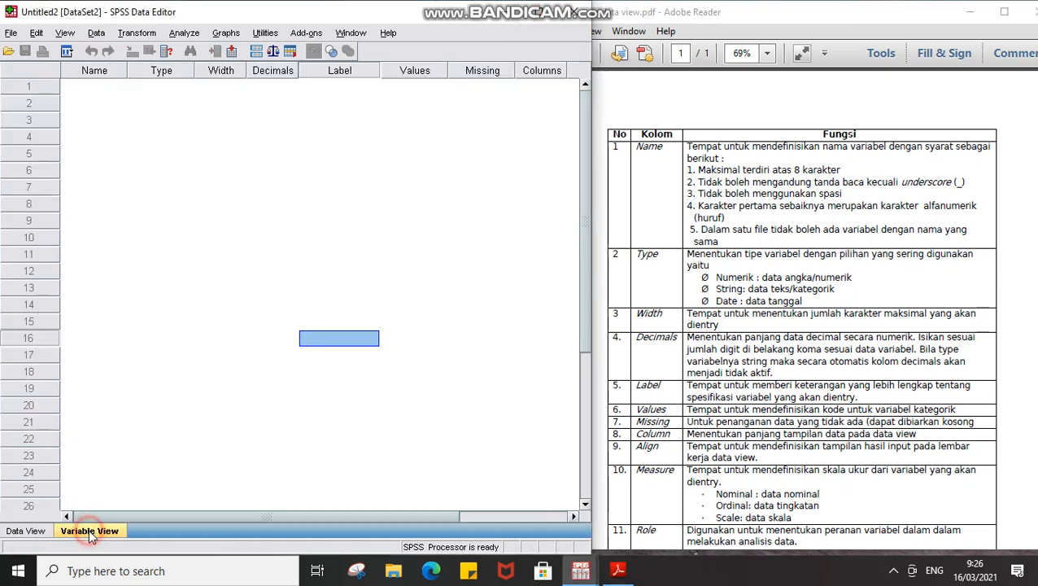
click(12, 533)
click(90, 531)
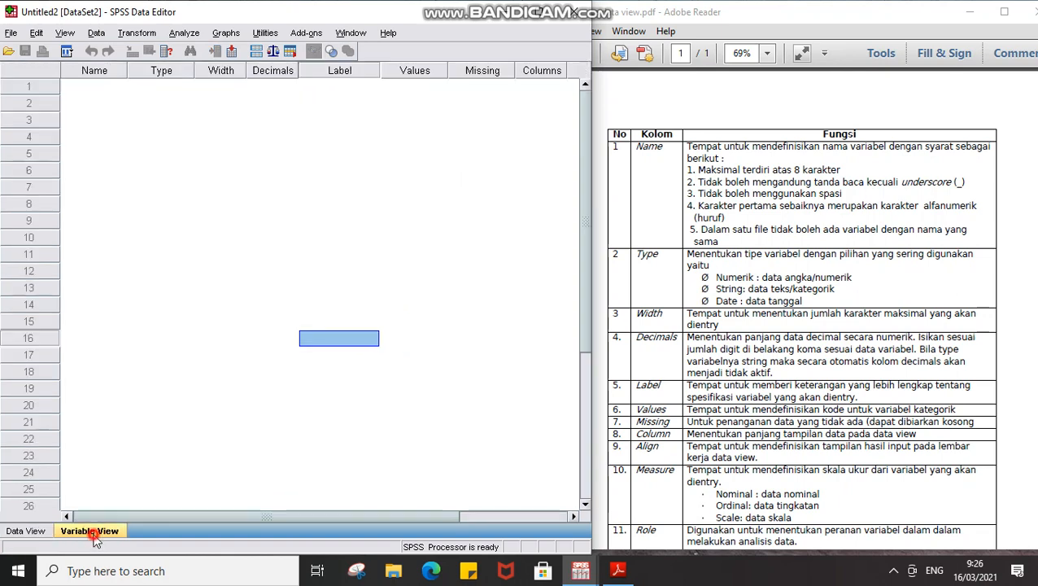
click(27, 532)
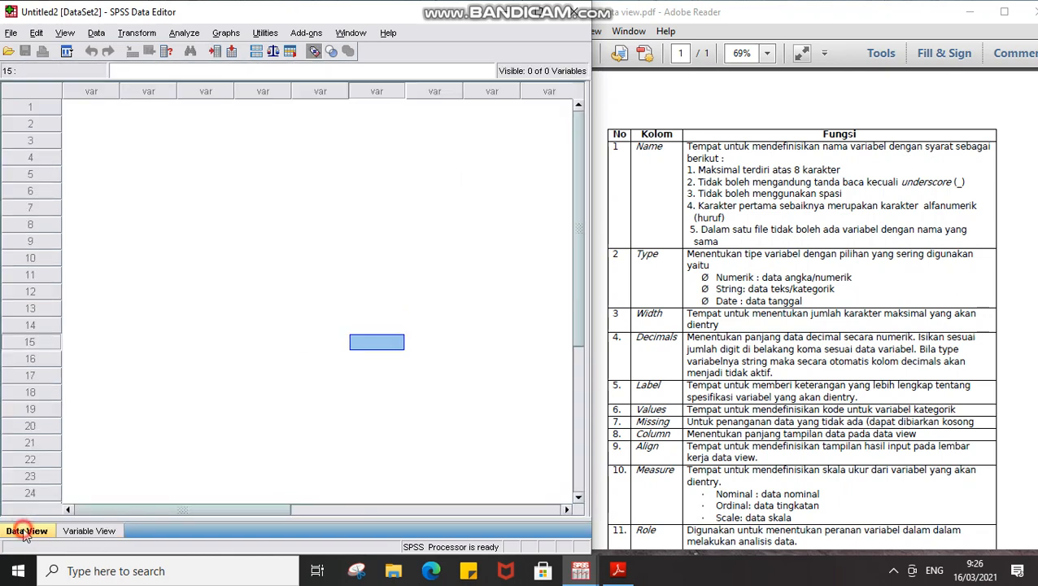
click(89, 532)
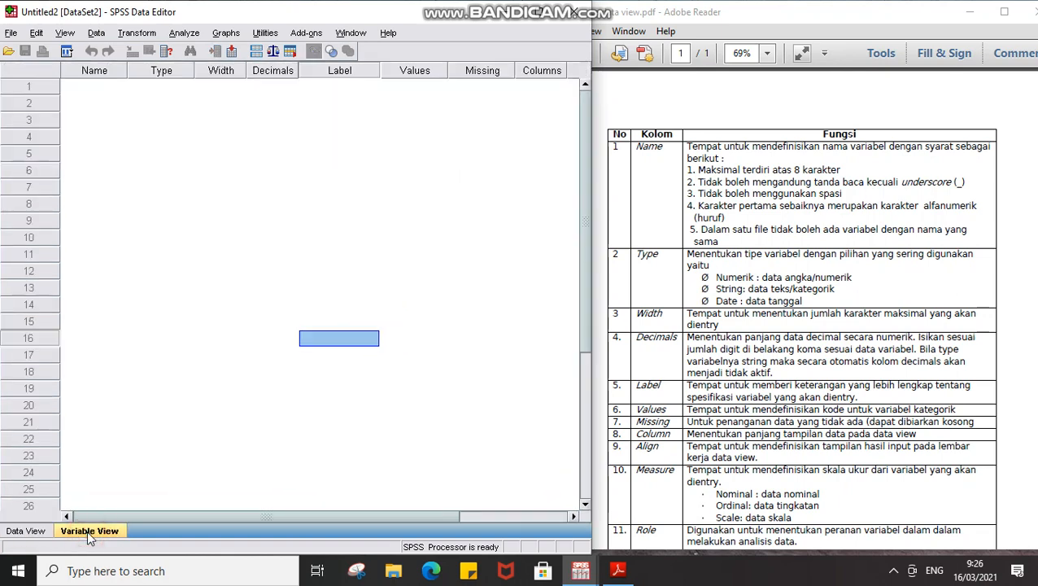
click(26, 532)
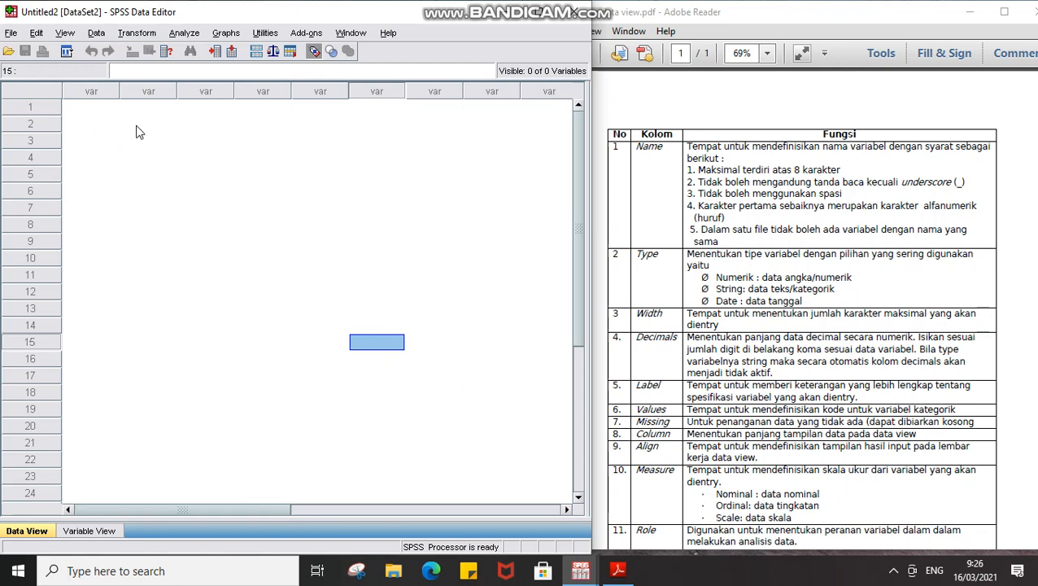
click(89, 530)
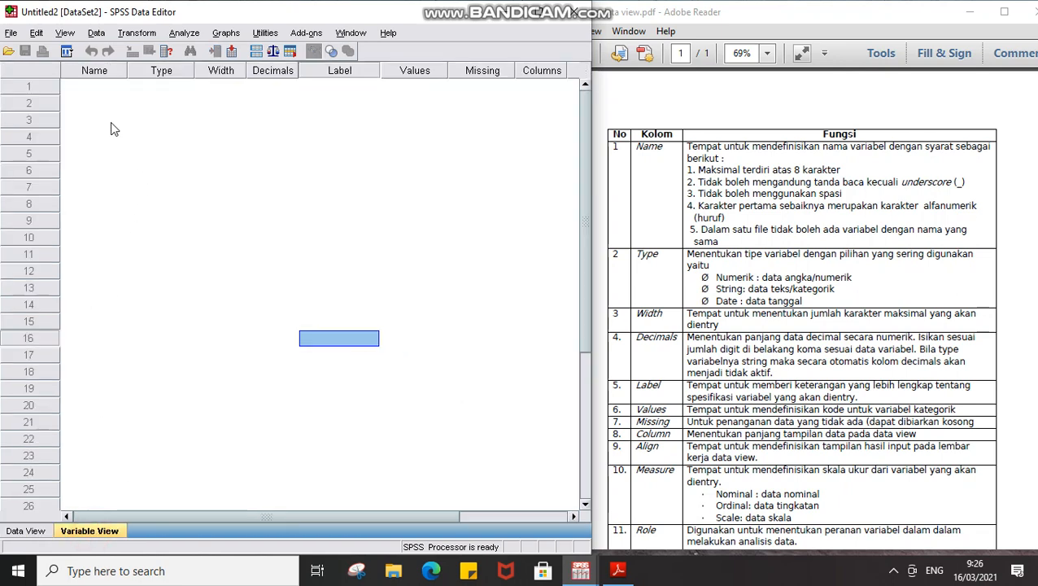
click(27, 530)
click(80, 530)
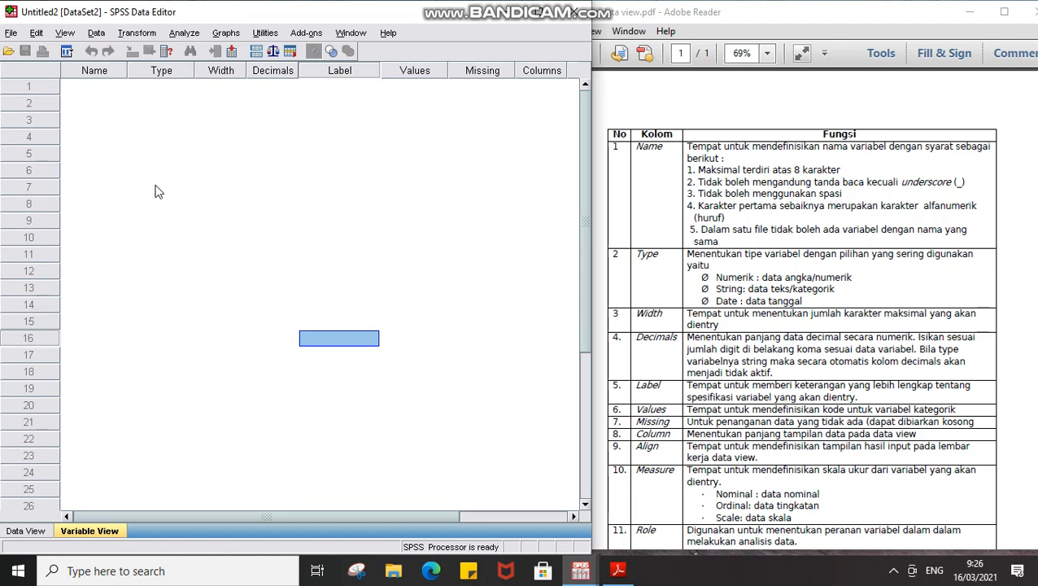
click(24, 531)
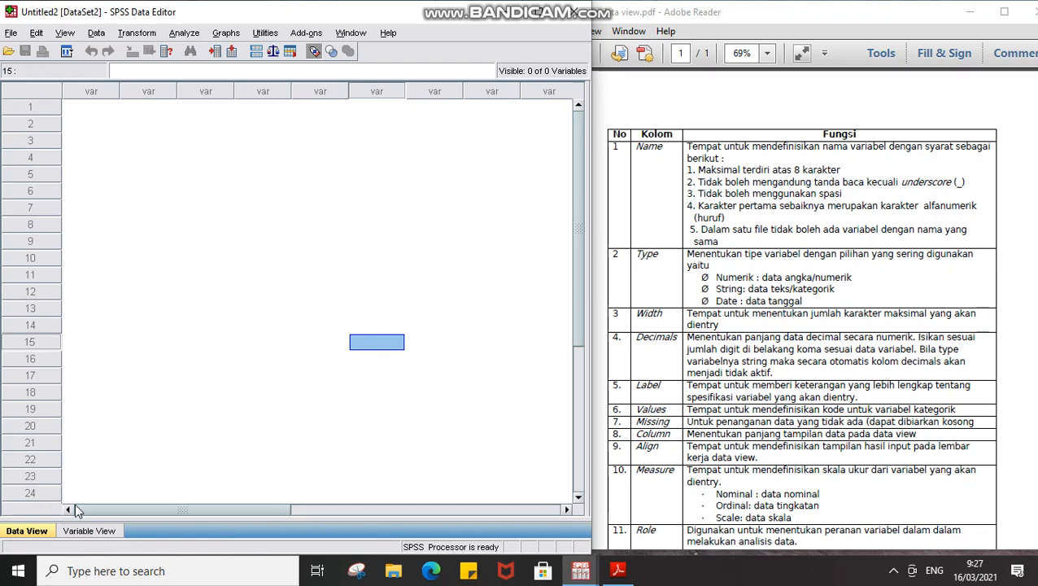
click(73, 530)
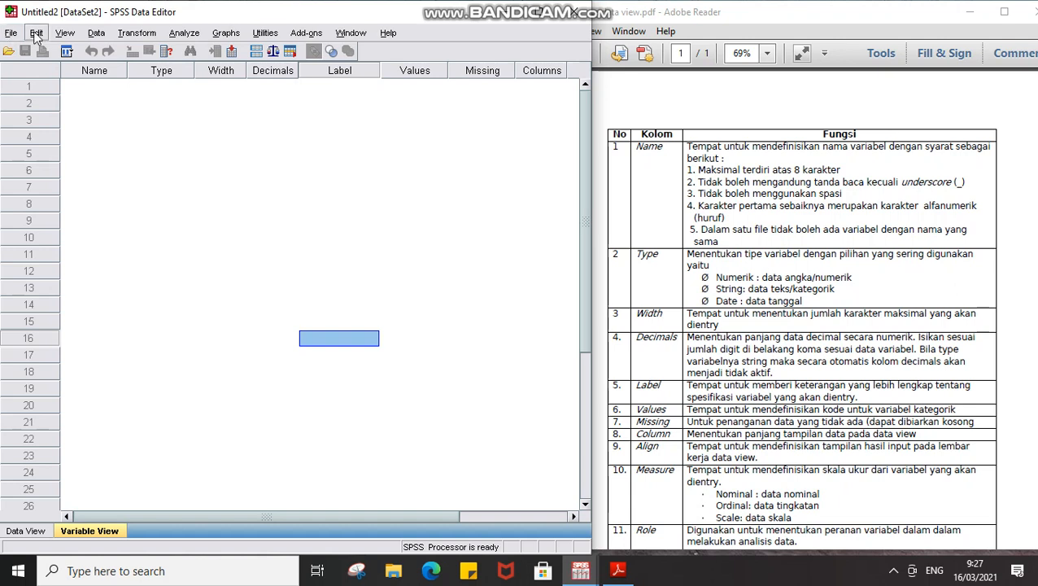
Browse the File menu's New, Open and Recently Used Files entries, then move across Edit to View.
click(8, 35)
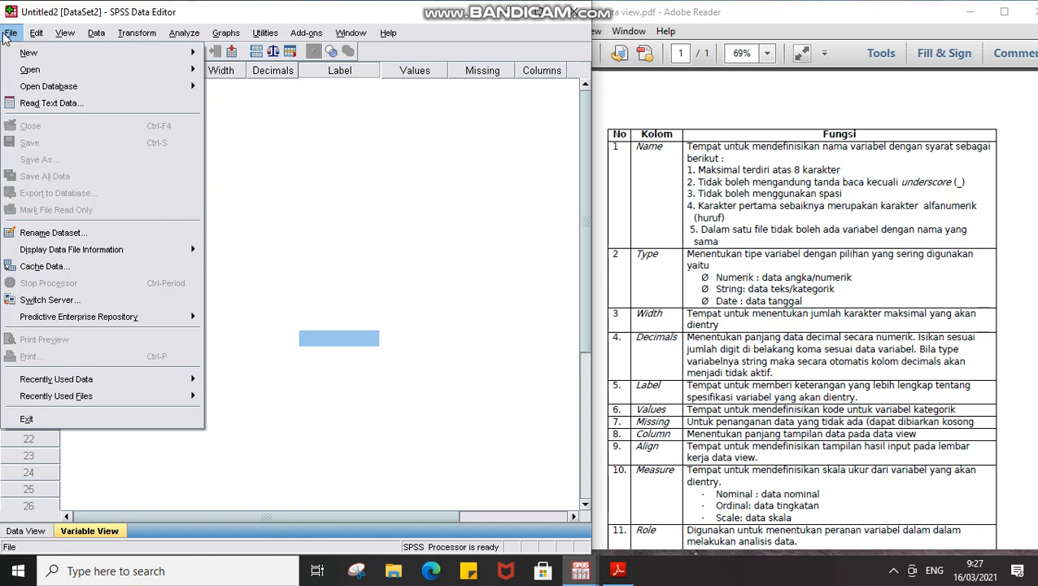
mouse_move(16, 55)
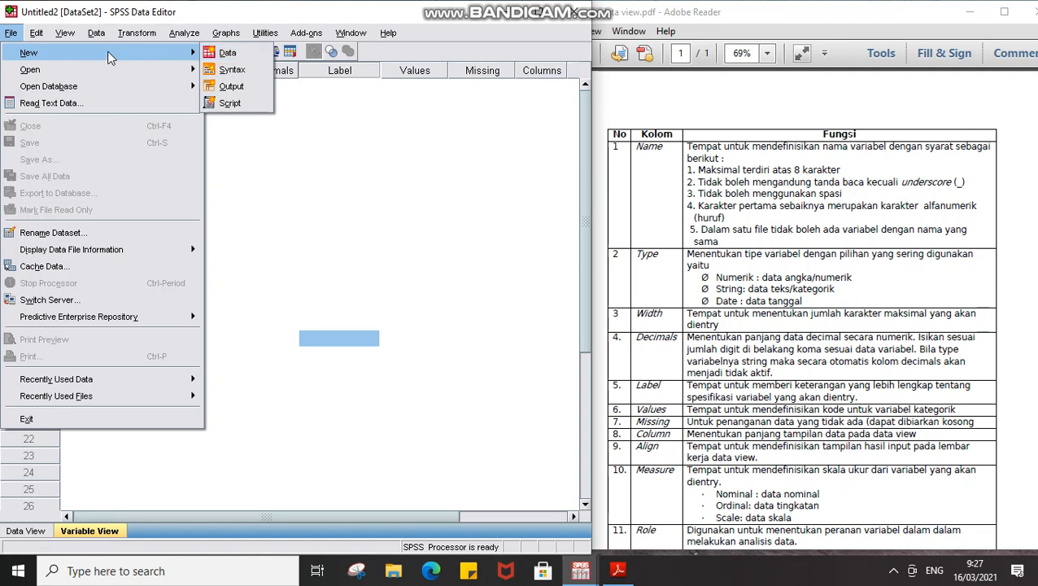
mouse_move(106, 74)
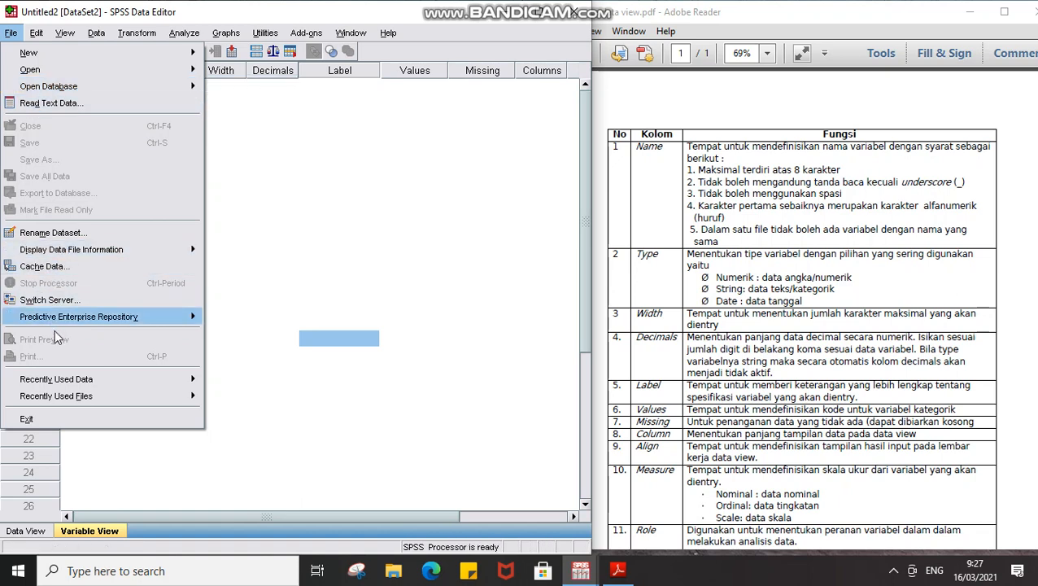
mouse_move(48, 397)
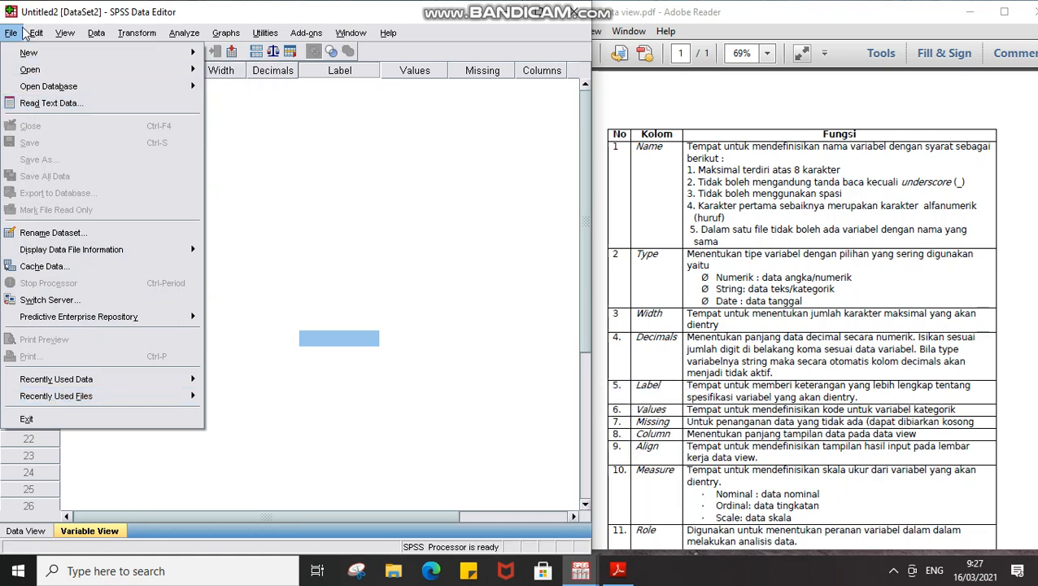
mouse_move(36, 34)
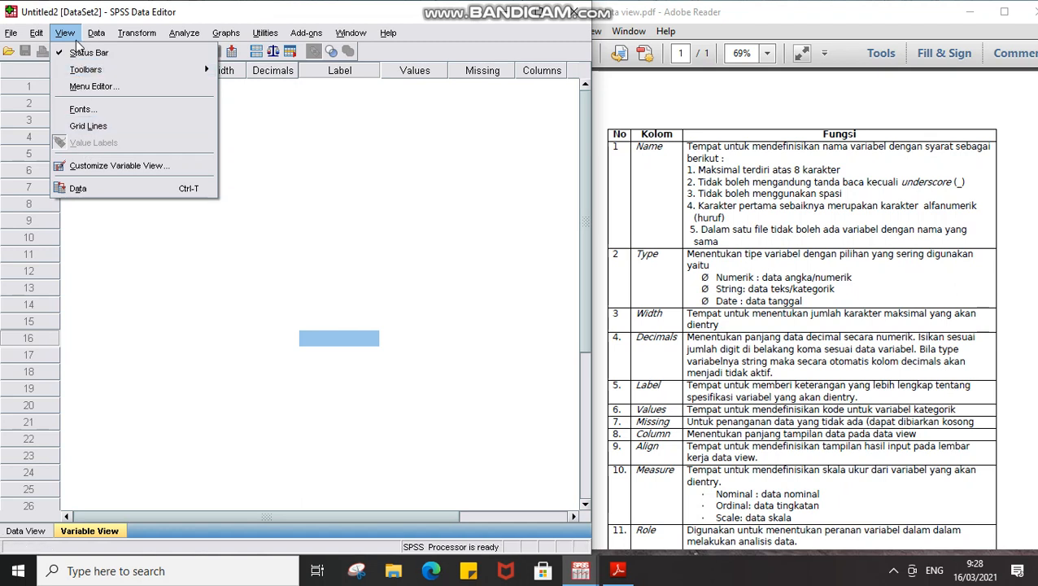
Skim the Data and Transform menus and bring up the Analyze menu.
mouse_move(98, 30)
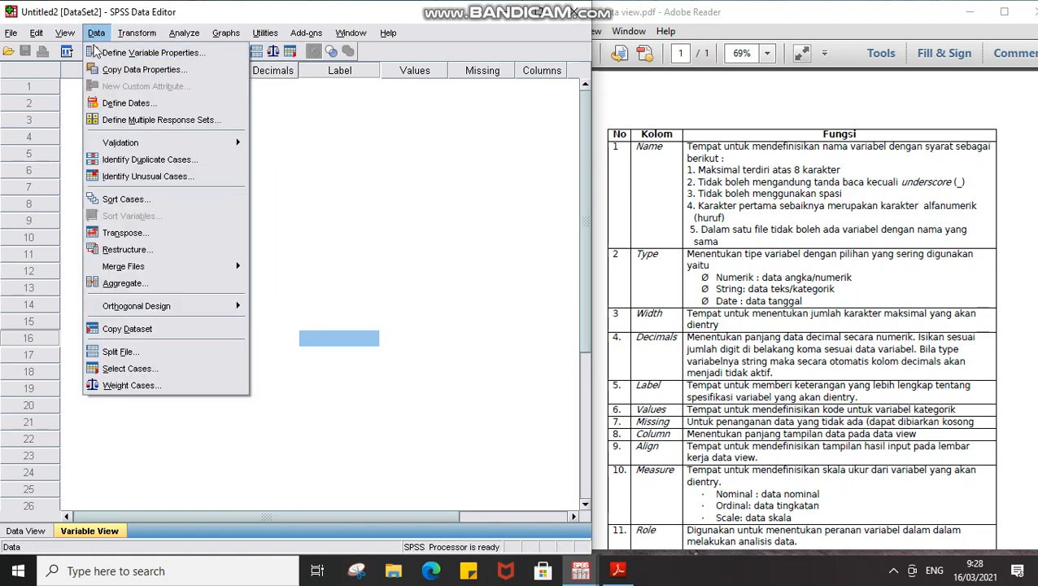
mouse_move(140, 34)
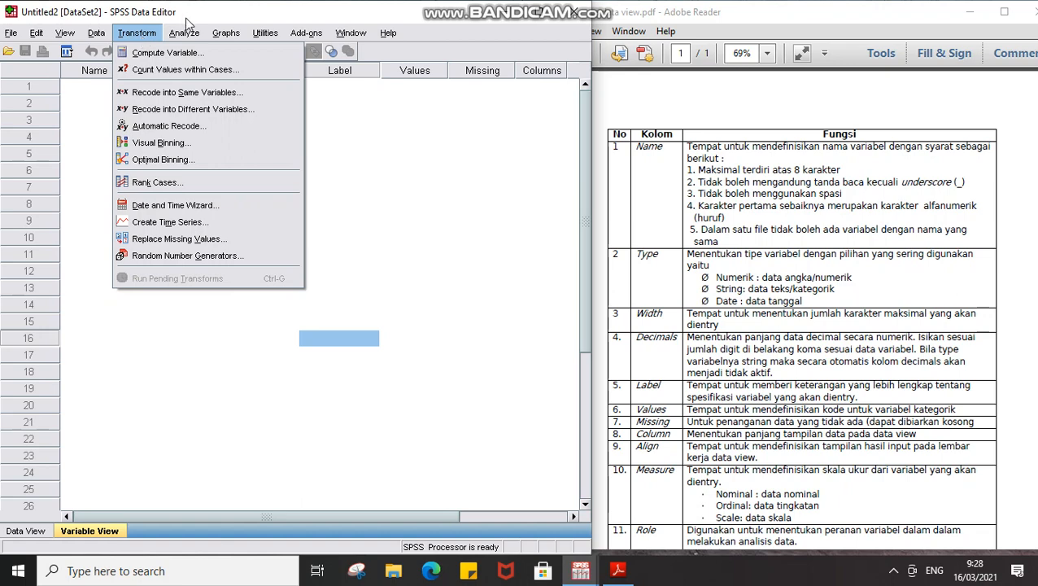
mouse_move(179, 36)
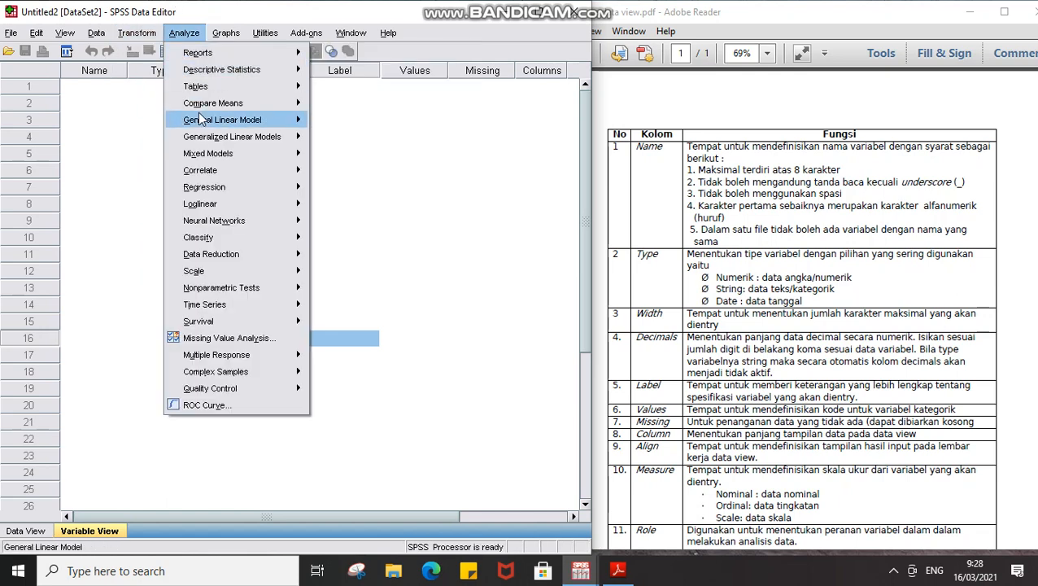
Inspect the Descriptive Statistics, Correlate, Regression, Nonparametric Tests and Time Series submenus, then dismiss the menu.
mouse_move(199, 120)
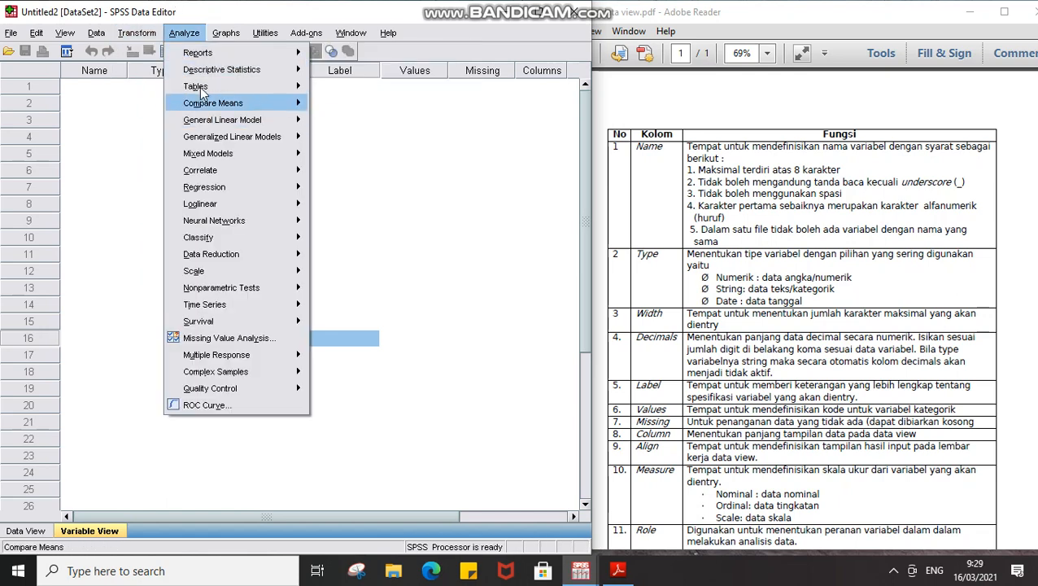
mouse_move(198, 71)
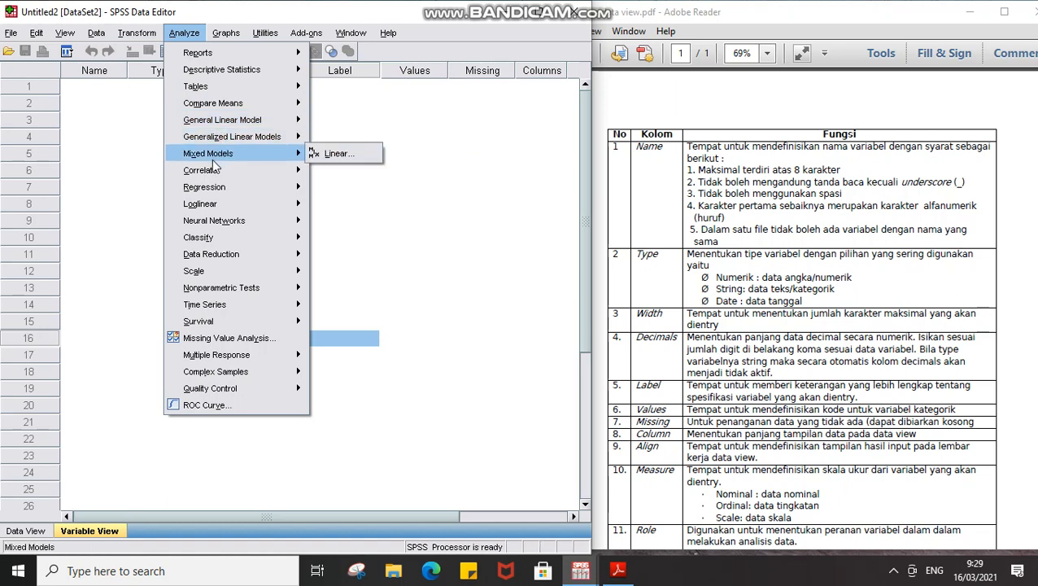
mouse_move(210, 169)
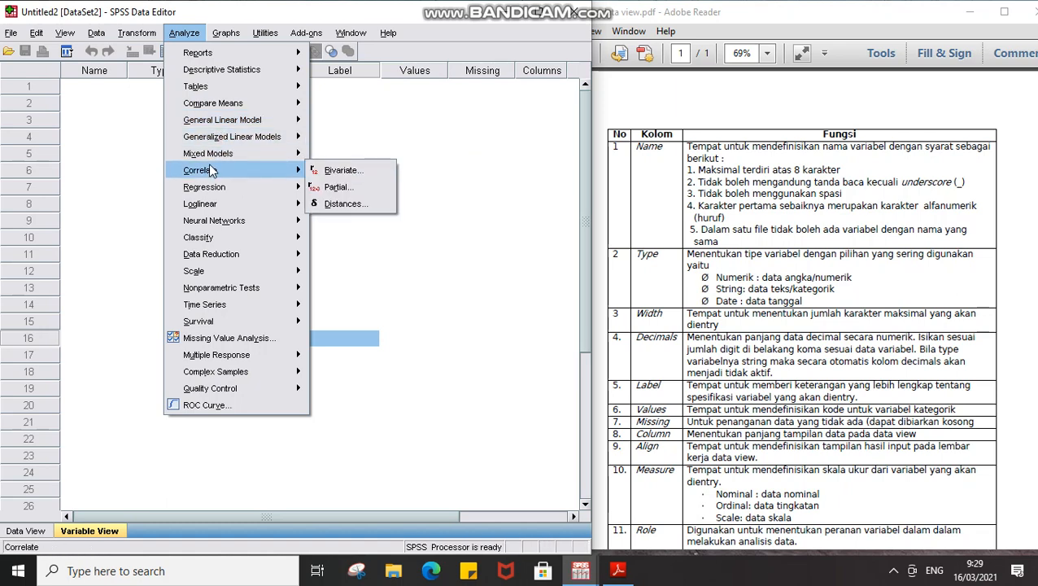
mouse_move(220, 189)
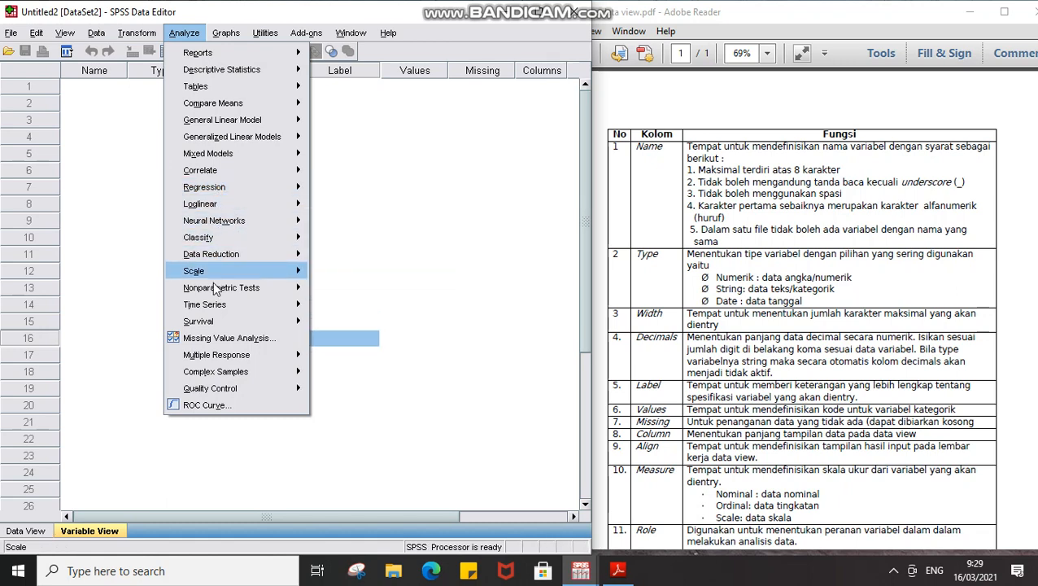
mouse_move(215, 290)
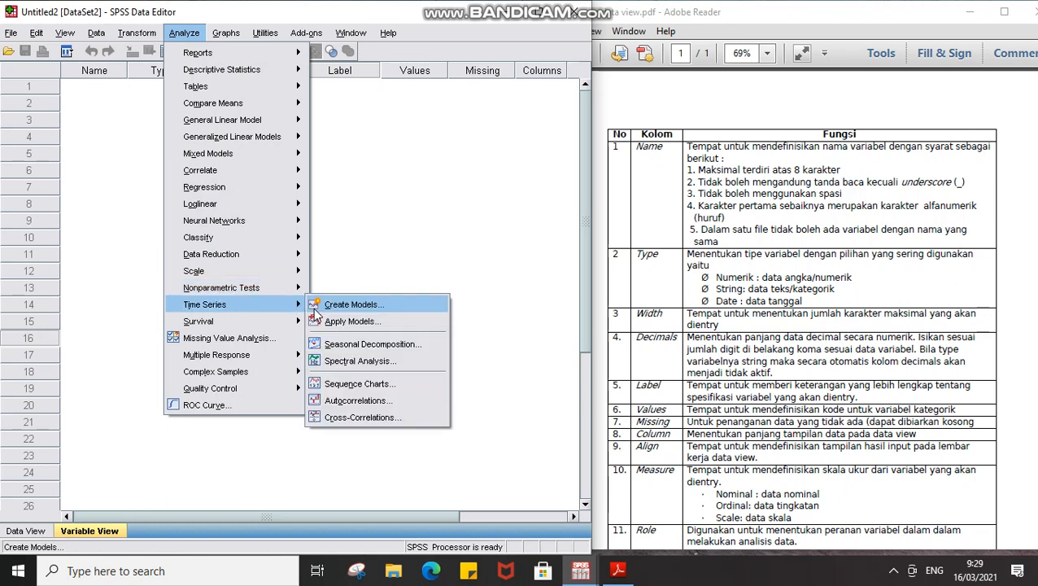
click(346, 140)
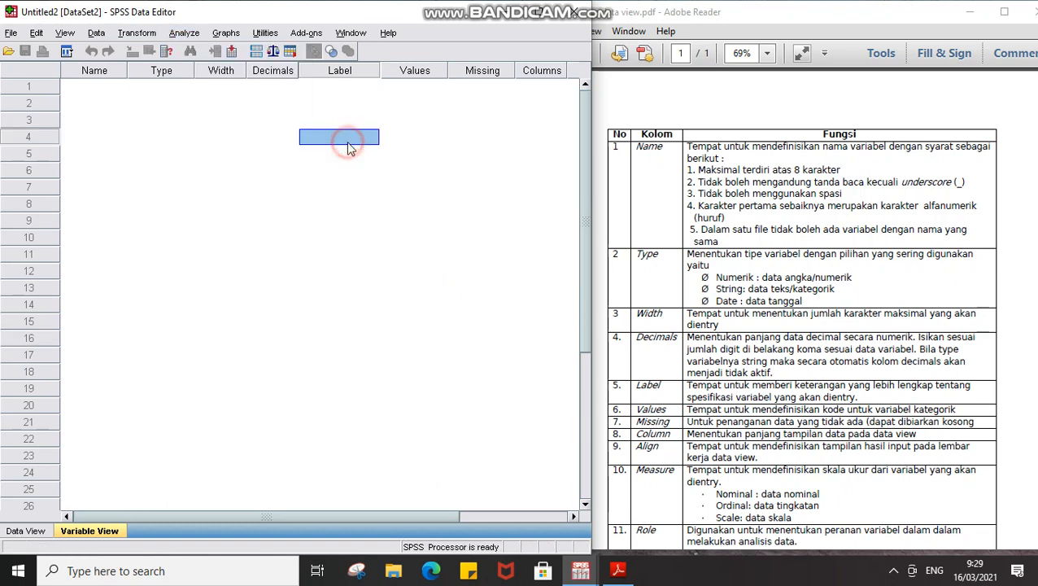
click(82, 91)
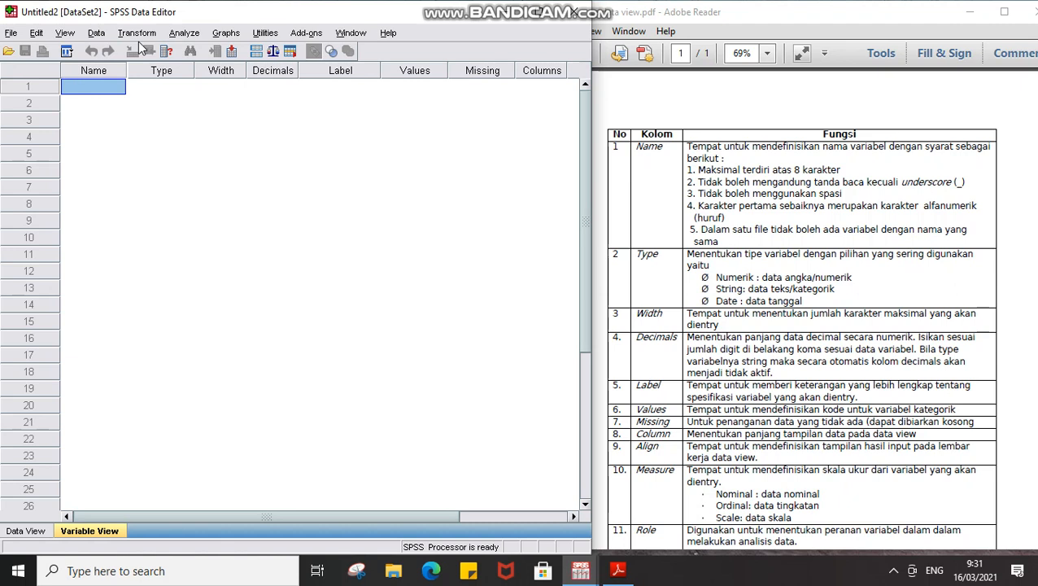
Name row 1's variable nama_balita, then enter nama_balita again in row 2, triggering a duplicate-name warning.
text(nama)
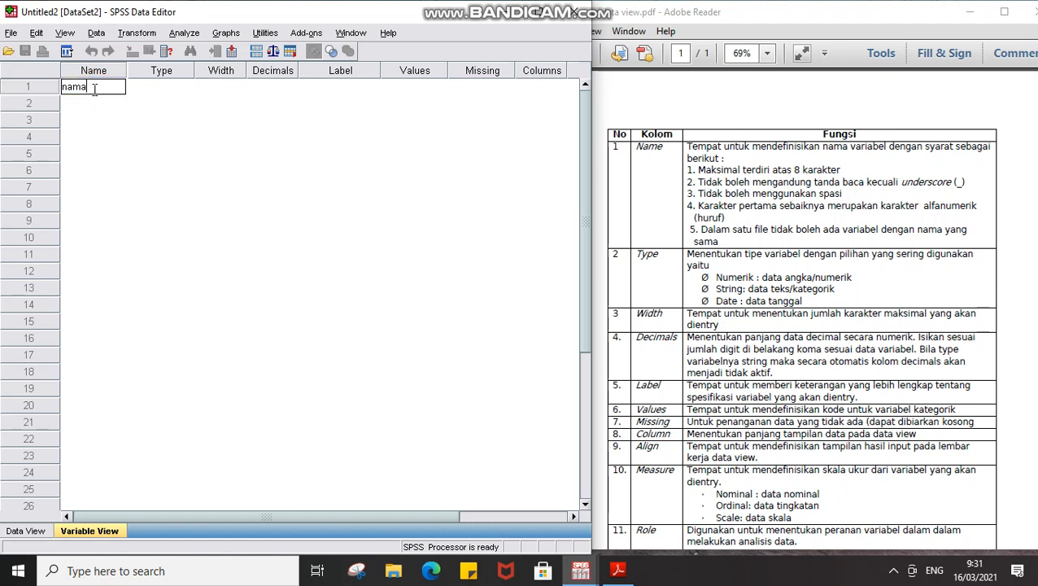
text(_ral)
text(ita)
key(Tab)
key(Down)
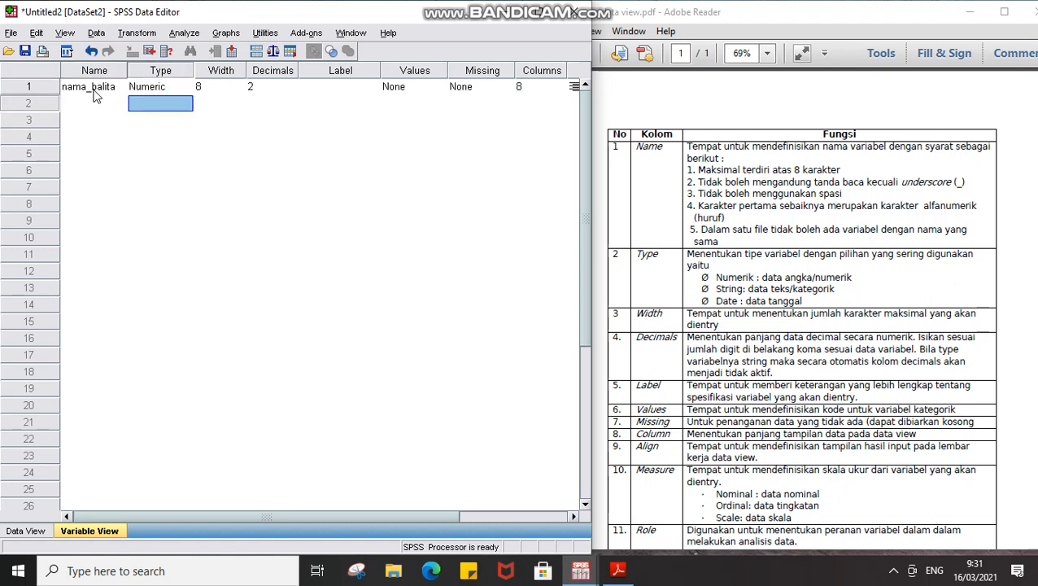
key(Left)
text(nama_)
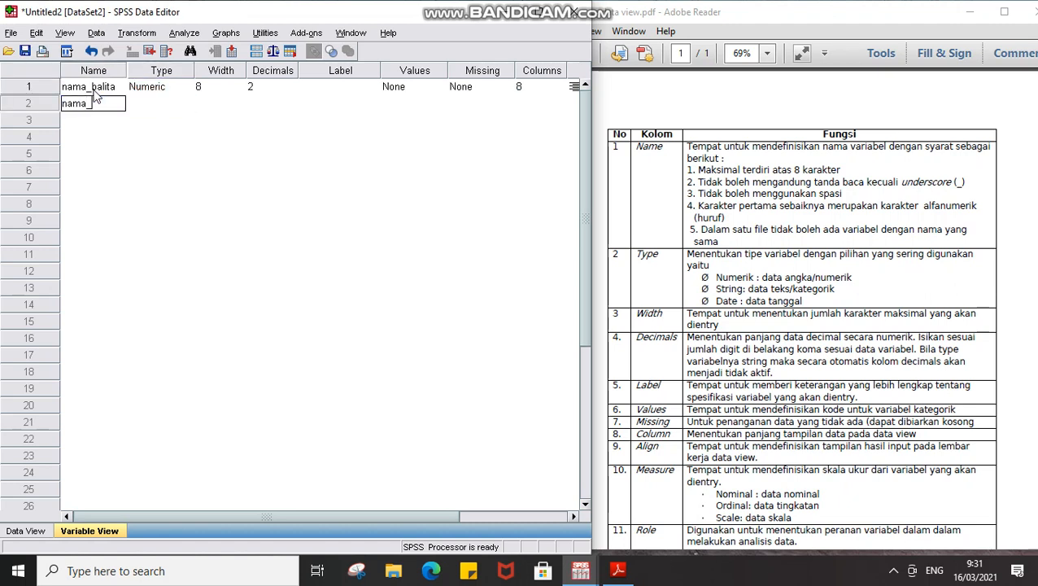
text(balita)
key(Tab)
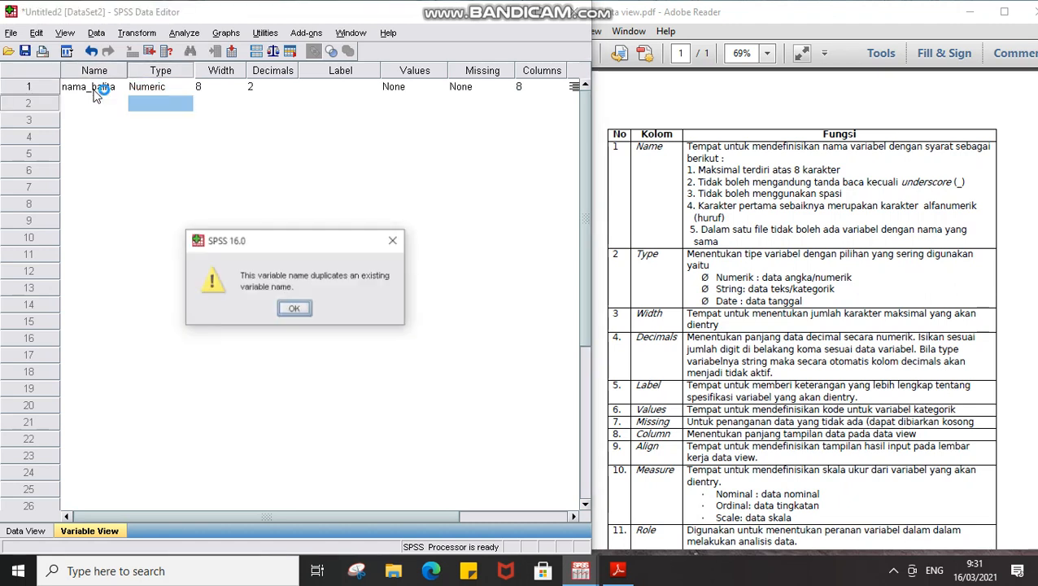
Dismiss the duplicate warning and try renaming row 1 to 'nama dalita', which raises an illegal-character error.
click(294, 309)
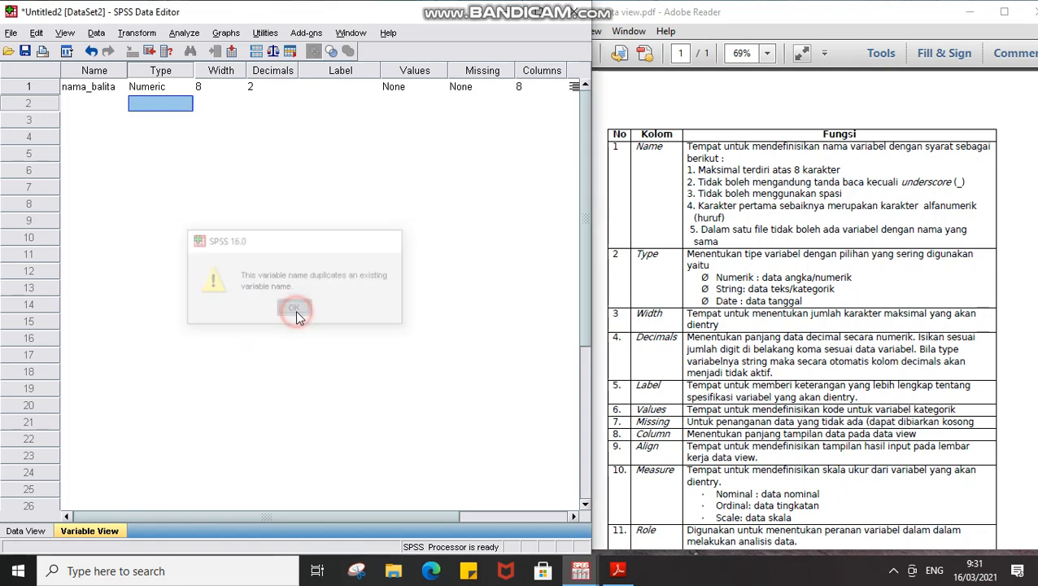
click(93, 86)
key(BackSpace)
text(na)
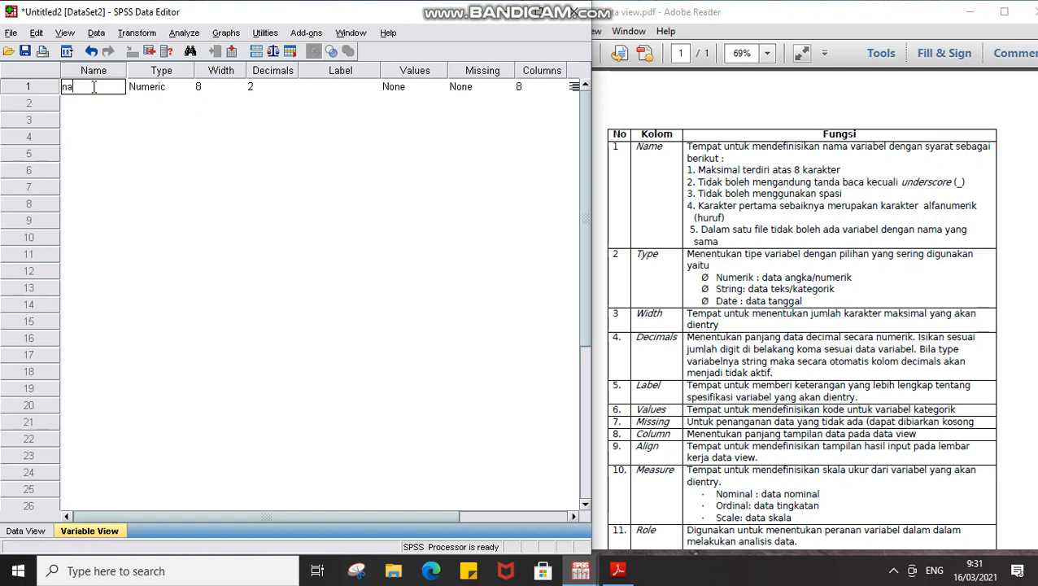
text(ma d)
text(alita)
key(Return)
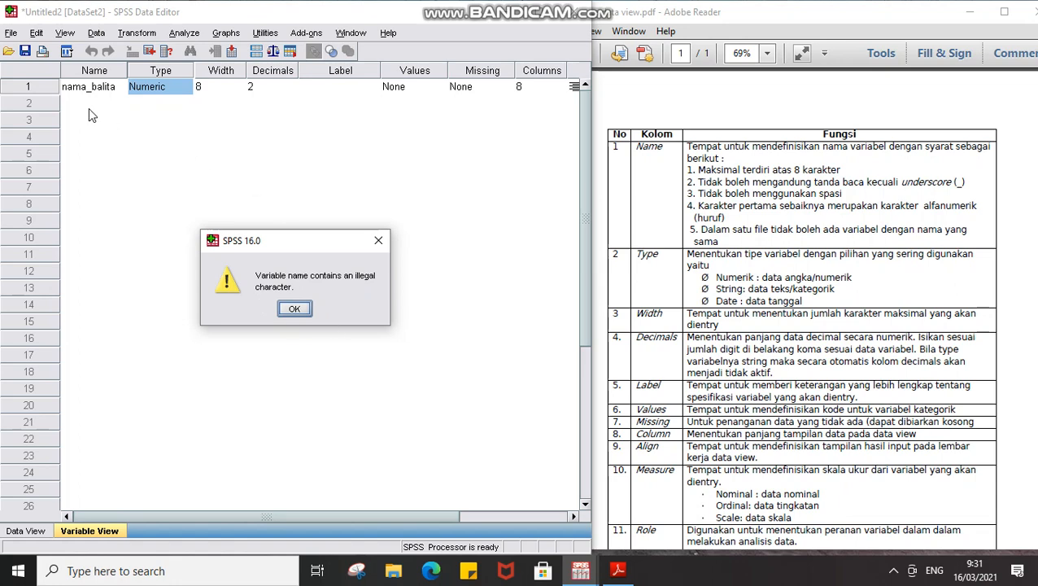
Close the illegal-character error and open the Variable Type dialog for nama_balita.
click(381, 239)
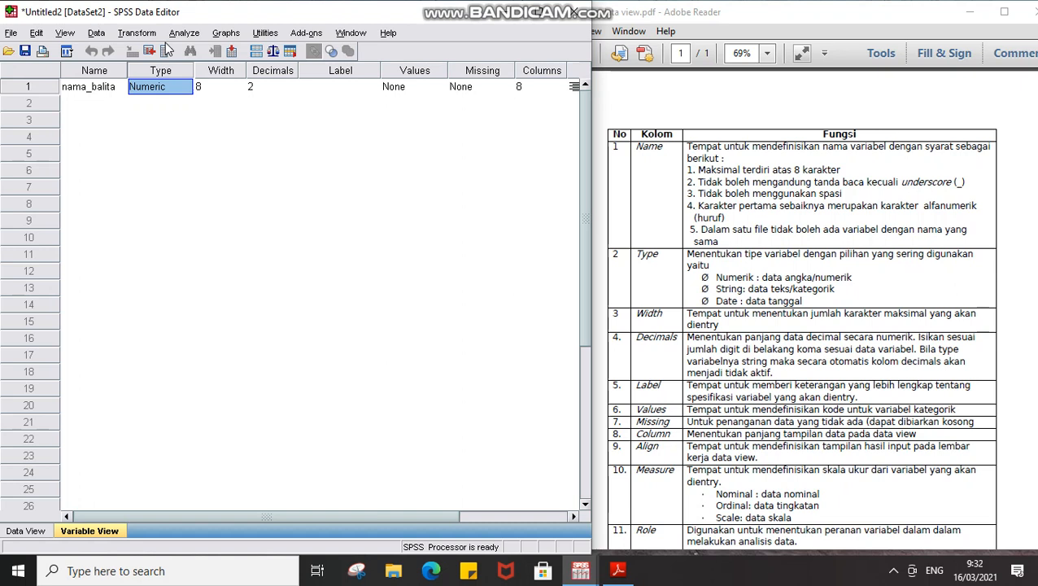
click(187, 94)
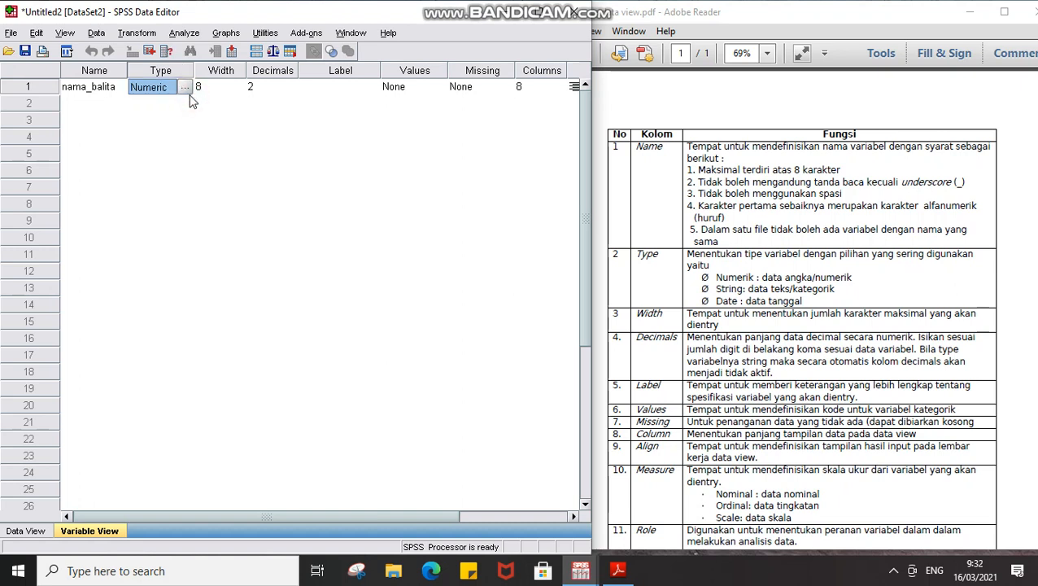
click(185, 87)
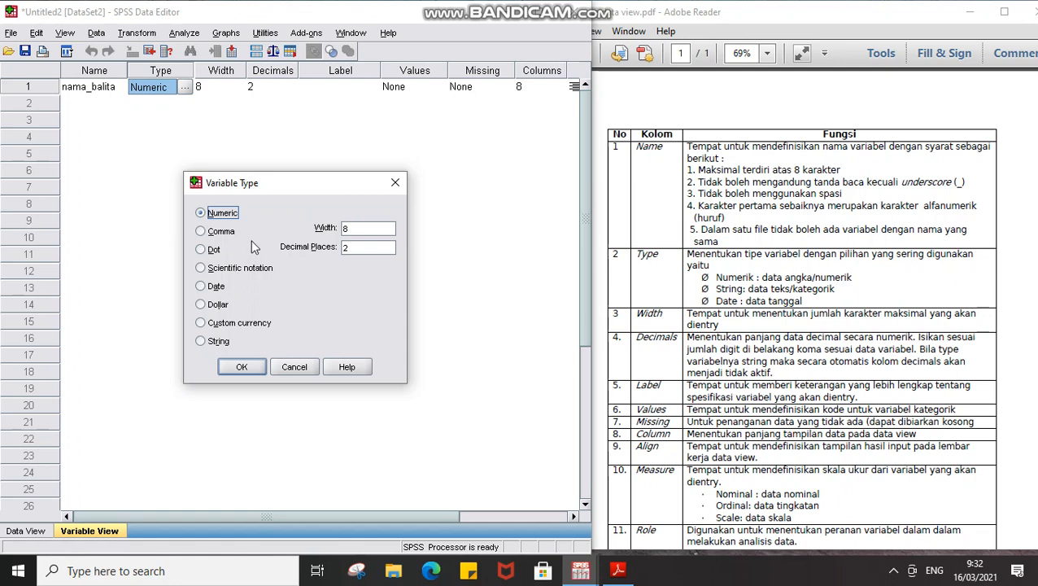
In Variable Type, select String for nama_balita and set Characters to 8.
click(201, 341)
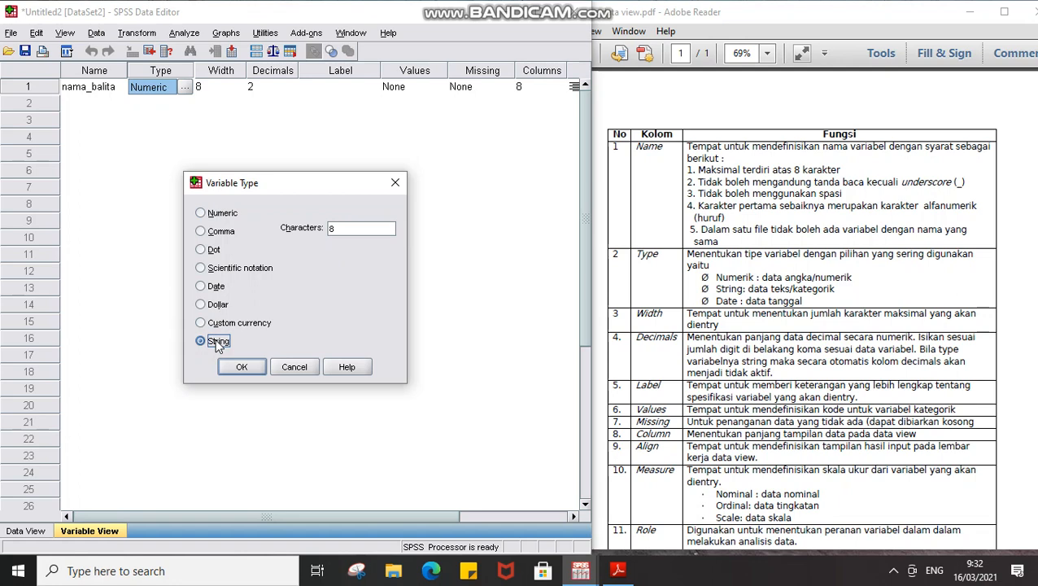
click(212, 218)
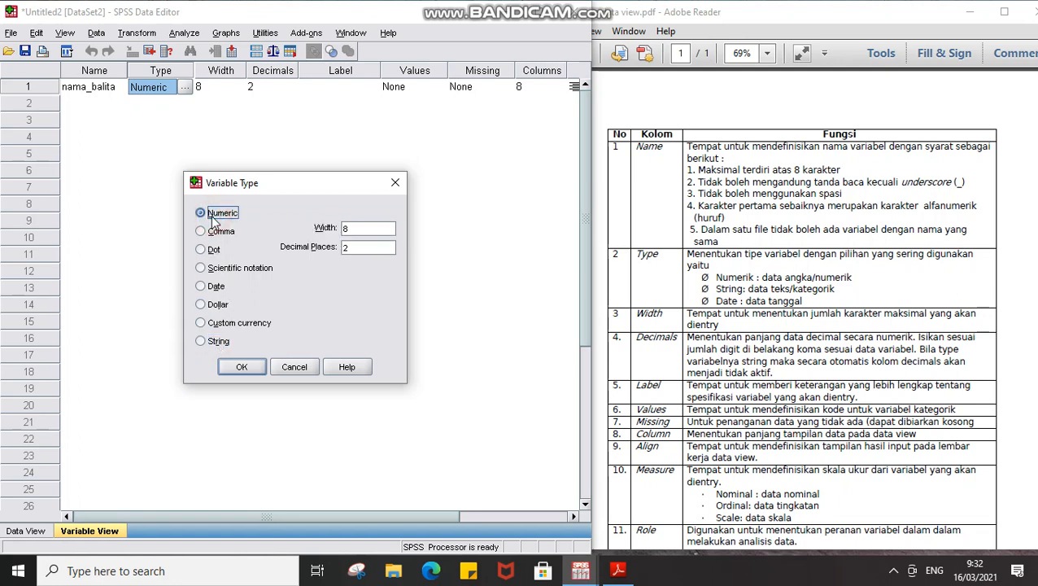
click(205, 342)
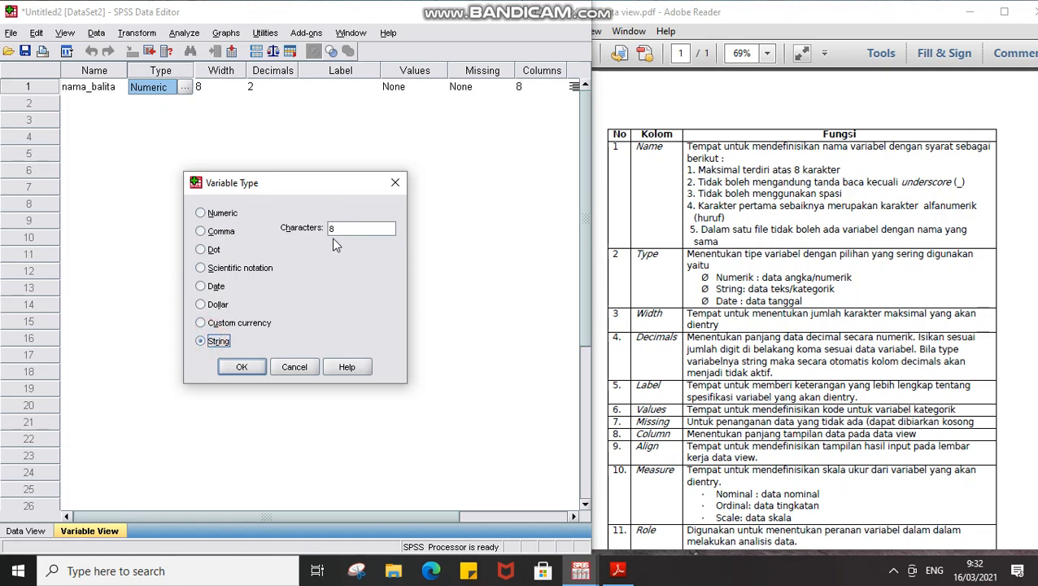
drag(358, 228, 323, 235)
text(20)
key(BackSpace)
text(8)
Preview the Date formats, cancel so nama_balita stays Numeric, and select the Width column.
click(201, 287)
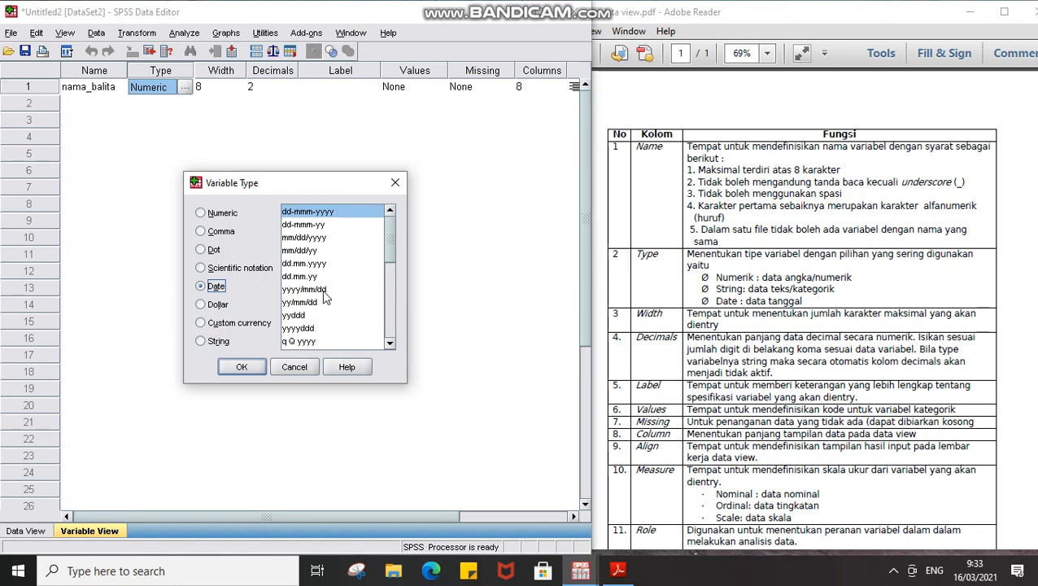
click(293, 366)
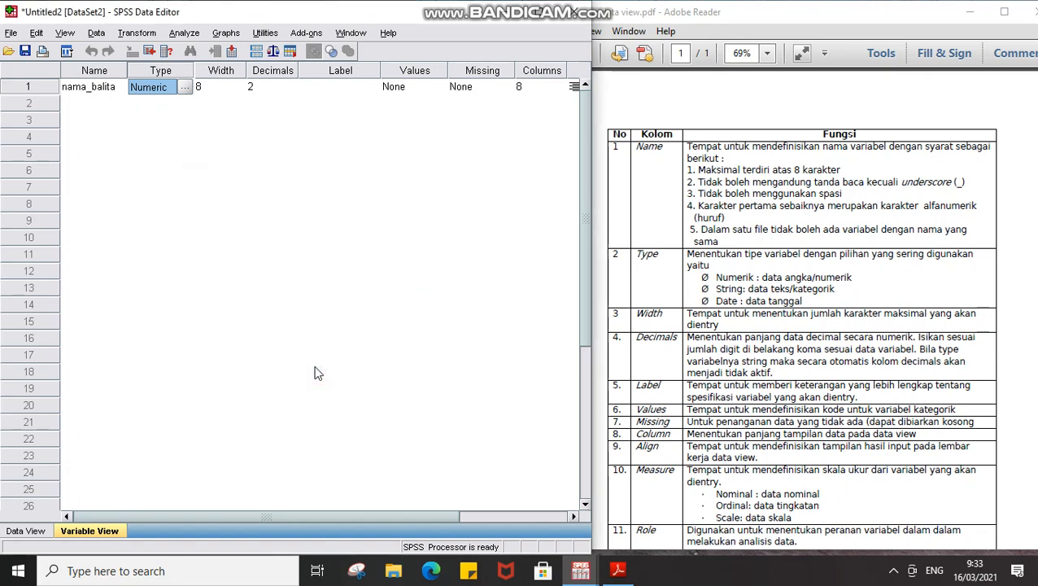
click(235, 72)
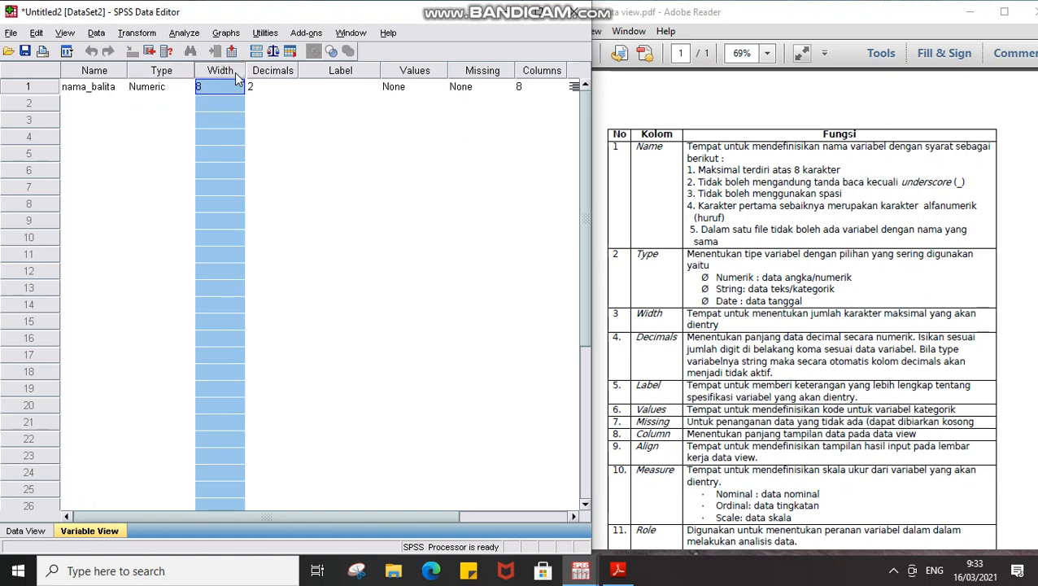
Reopen Variable Type for nama_balita and change Decimal Places to 1.
click(144, 93)
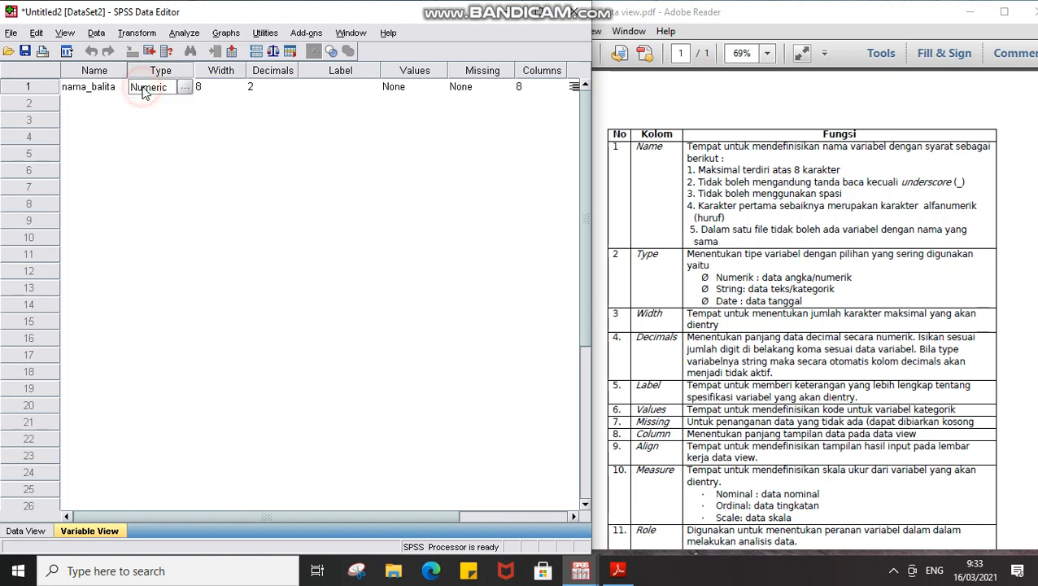
click(186, 86)
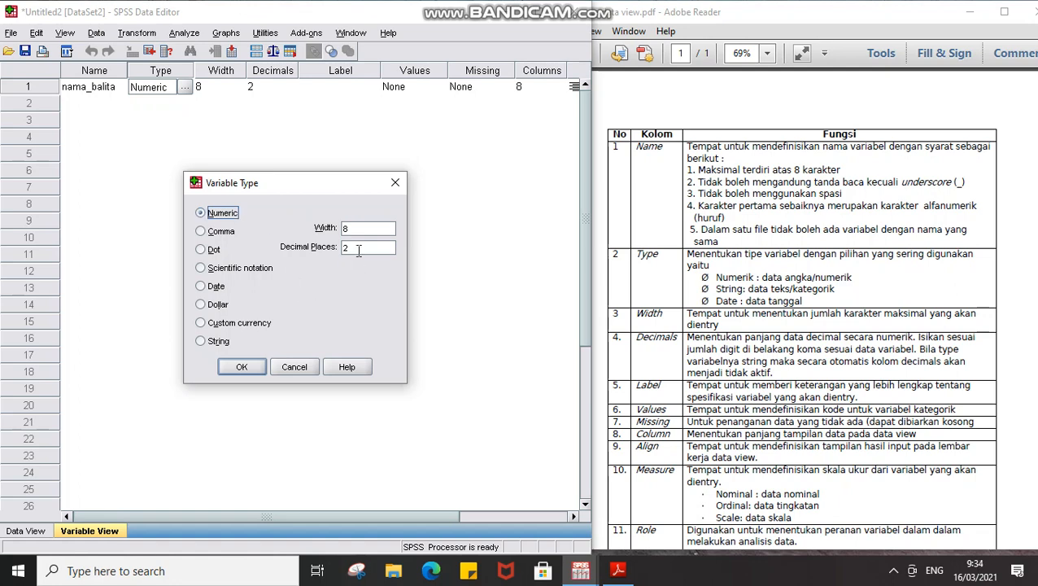
click(357, 246)
click(355, 248)
key(BackSpace)
text(1)
Try String, return to Numeric, then set Decimal Places to 0 and confirm with OK.
drag(376, 226, 316, 227)
click(218, 341)
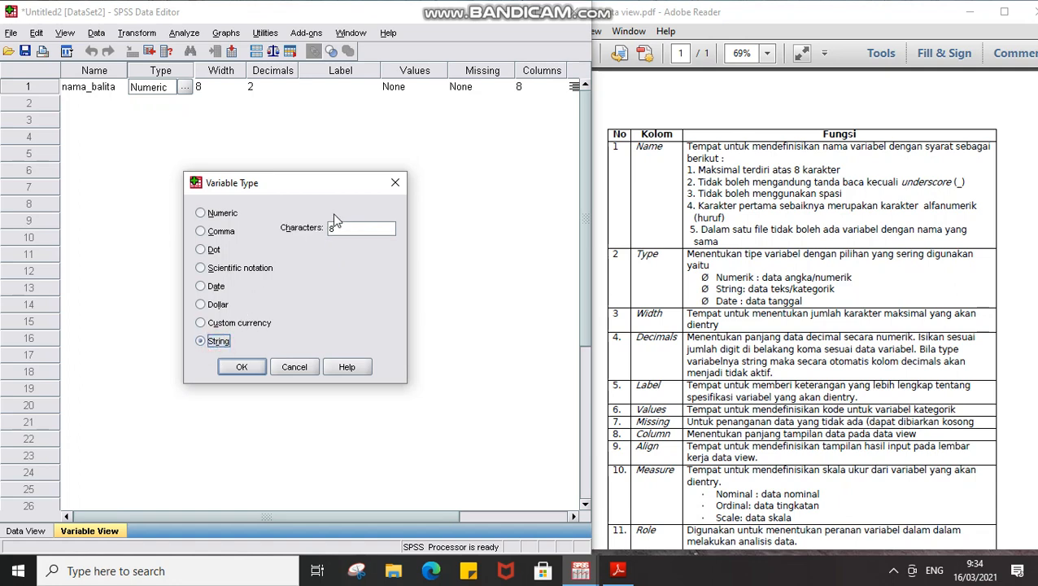
drag(355, 228, 298, 234)
click(201, 212)
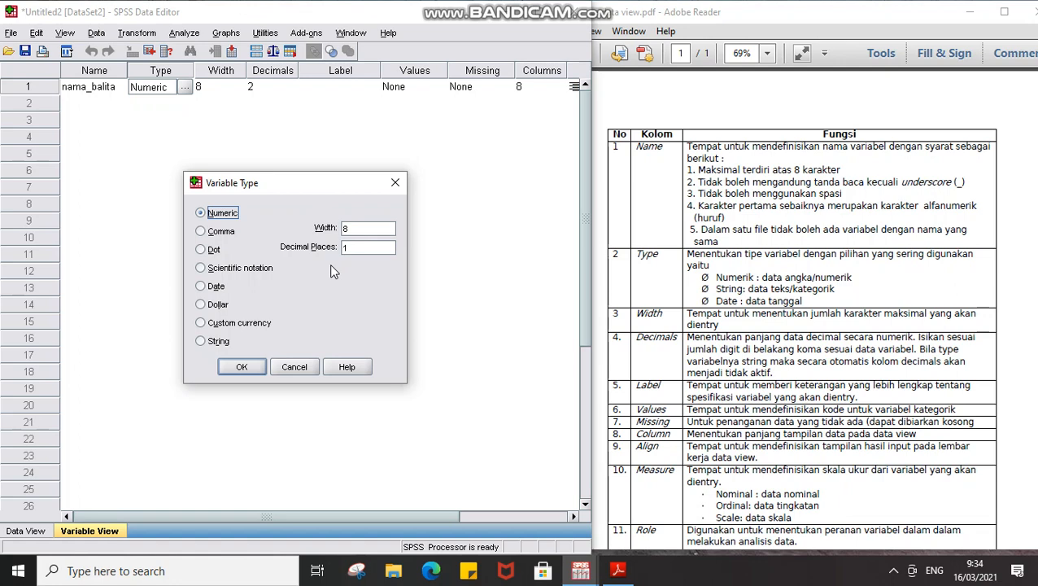
click(352, 250)
key(BackSpace)
text(0)
click(245, 368)
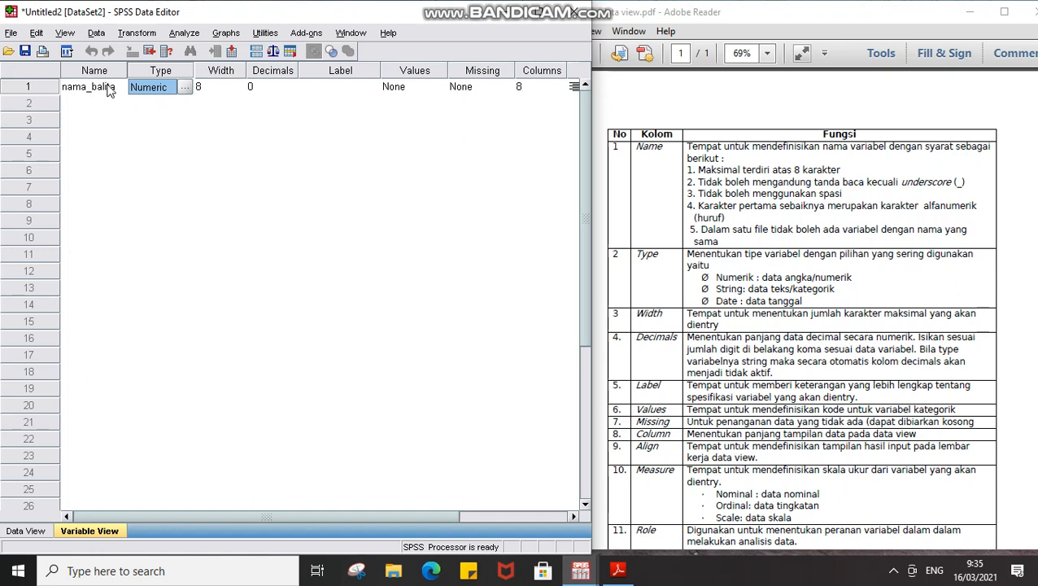
Enter the label 'Nama balita yang diwawancara' in nama_balita's Label cell.
click(306, 89)
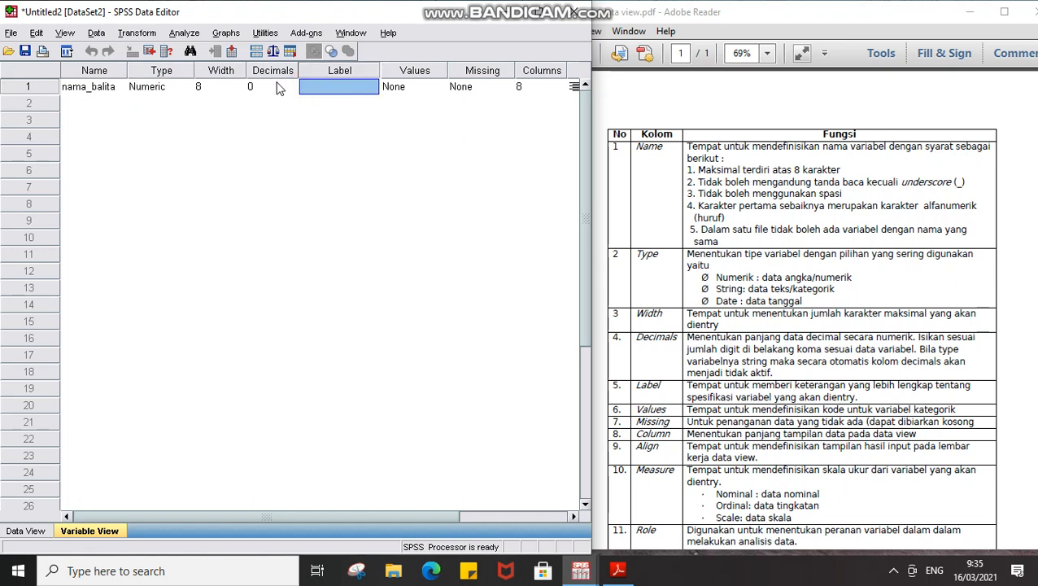
text(N)
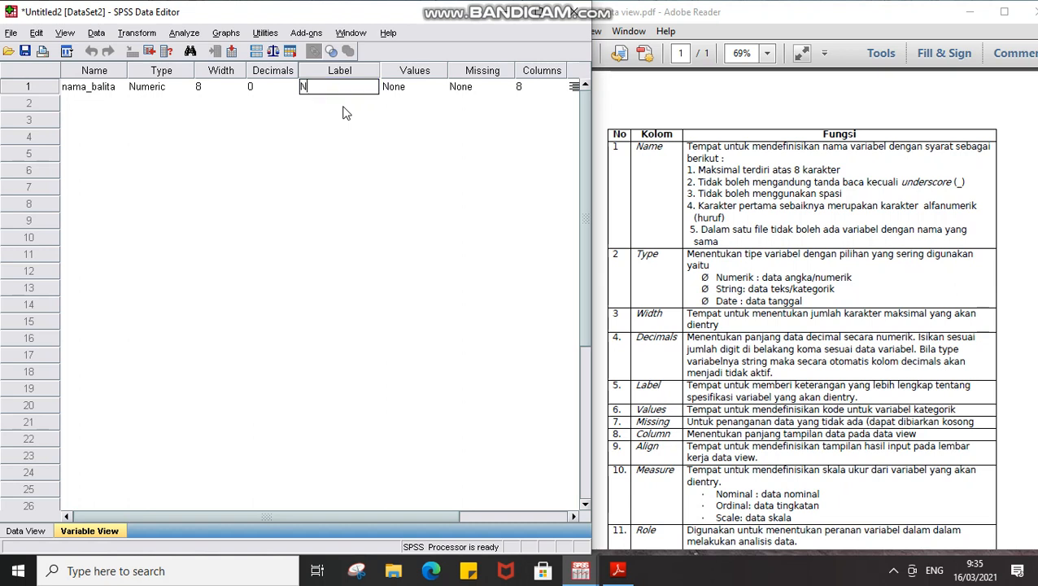
text(ama balita yang diwawa)
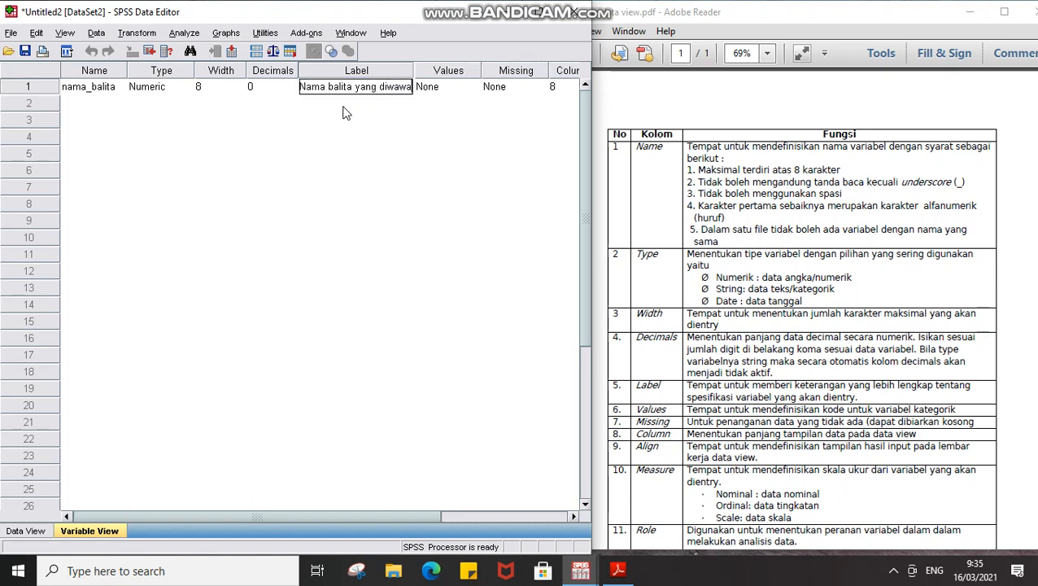
text(ncara)
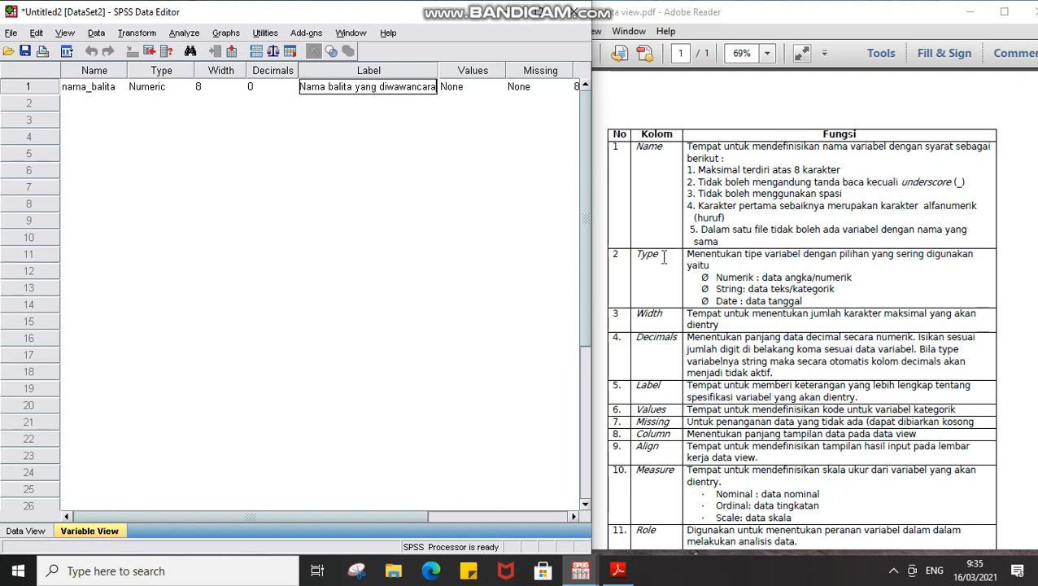
scroll(664, 257, down, 1)
click(486, 88)
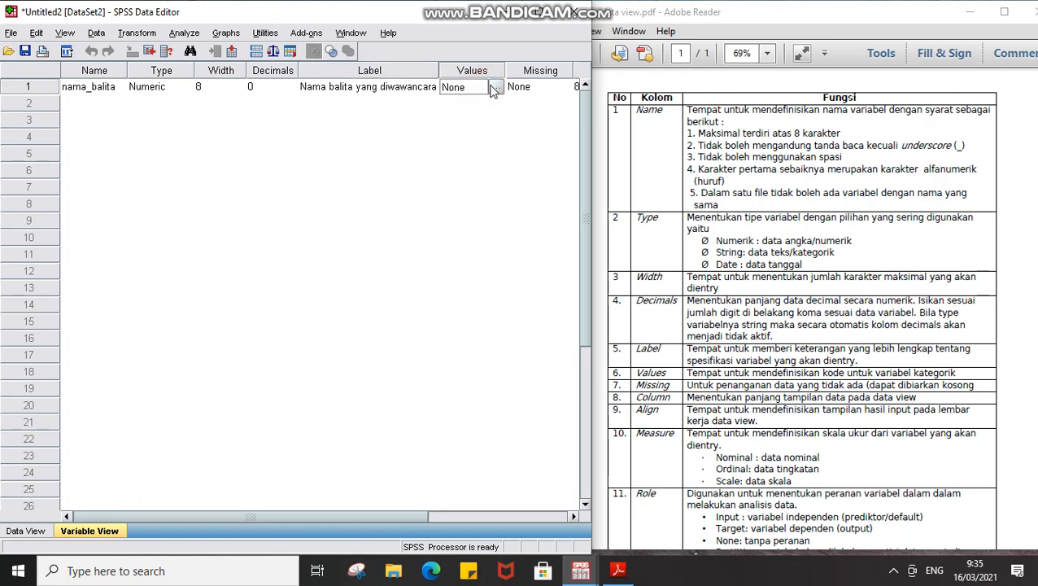
Close nama_balita's Value Labels dialog without adding labels, leaving Values at None.
click(496, 86)
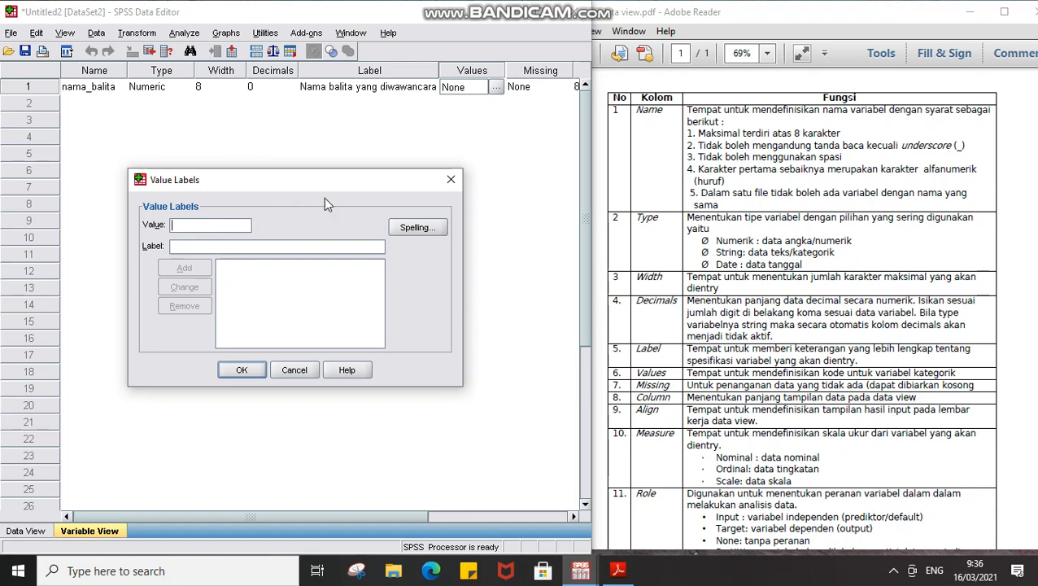
click(449, 180)
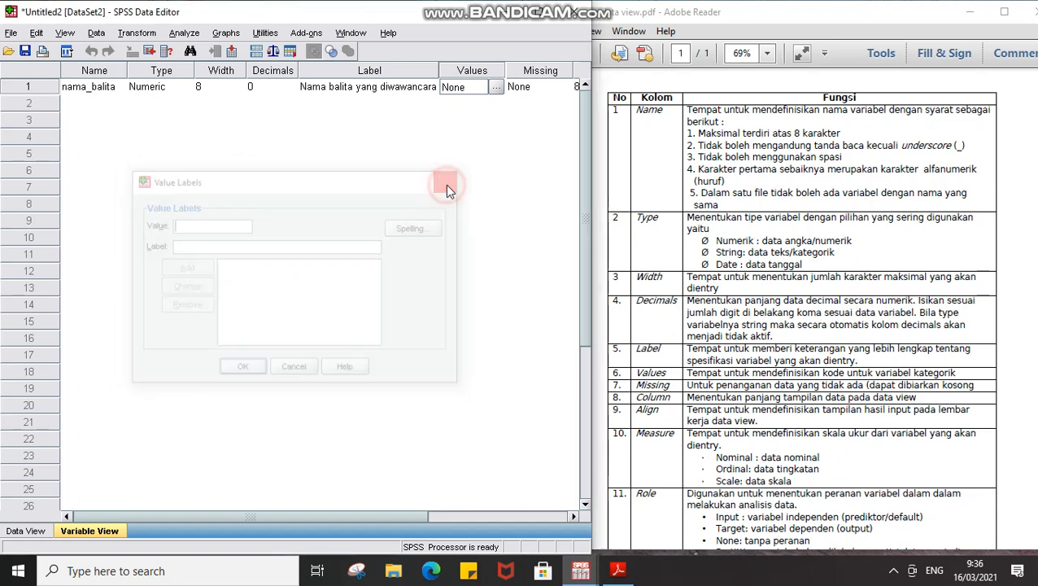
click(94, 108)
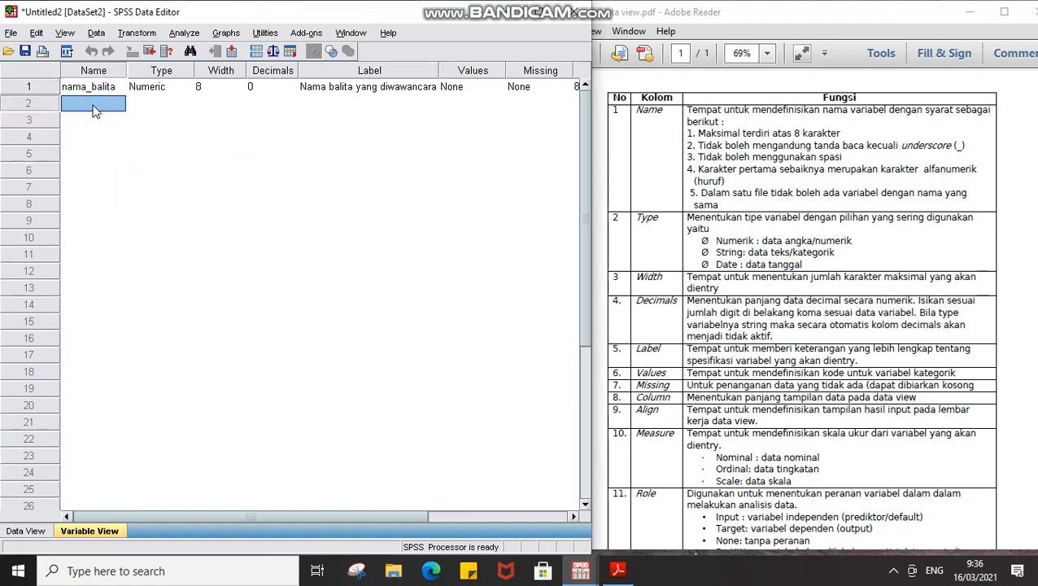
Create variable jk in row 2 as a String with 10 characters.
text(jk)
key(Tab)
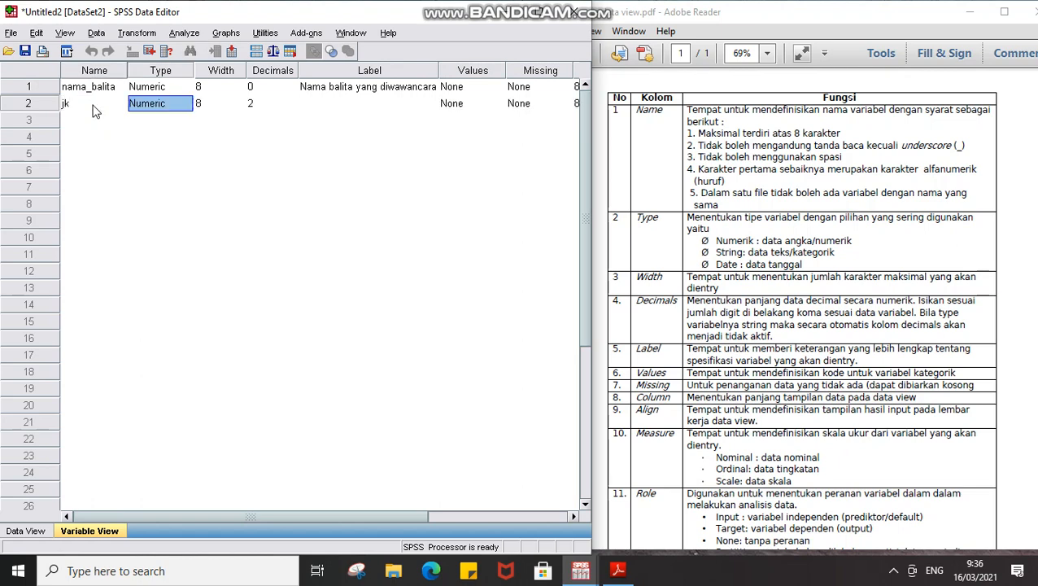
click(179, 107)
click(185, 104)
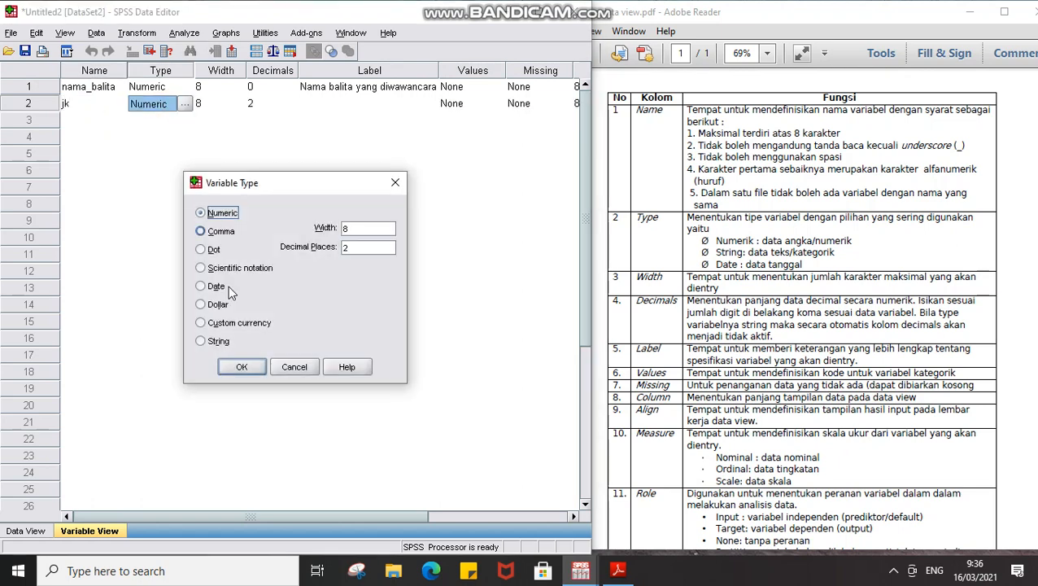
click(217, 343)
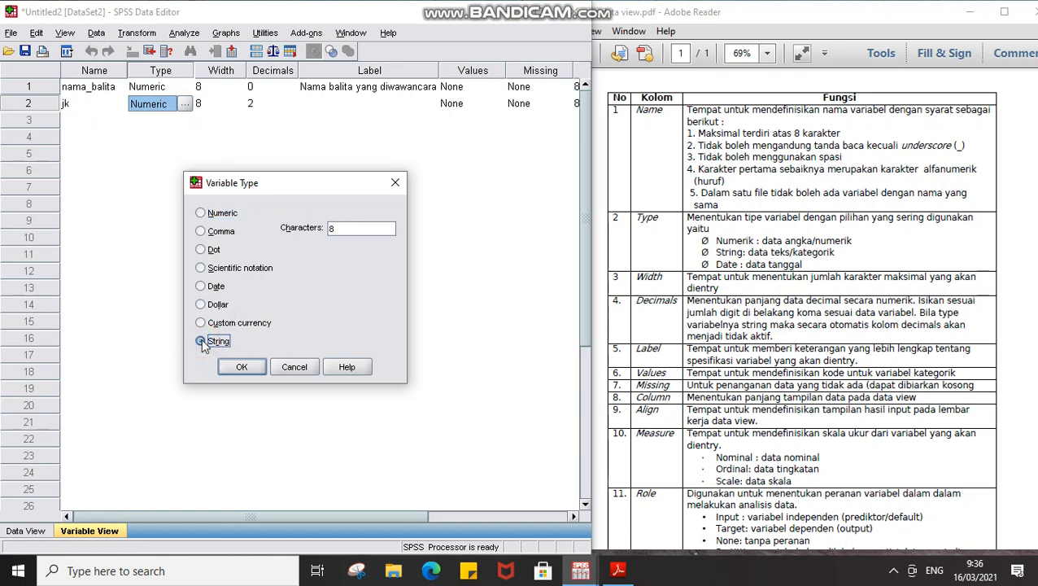
double_click(353, 230)
text(10)
click(243, 367)
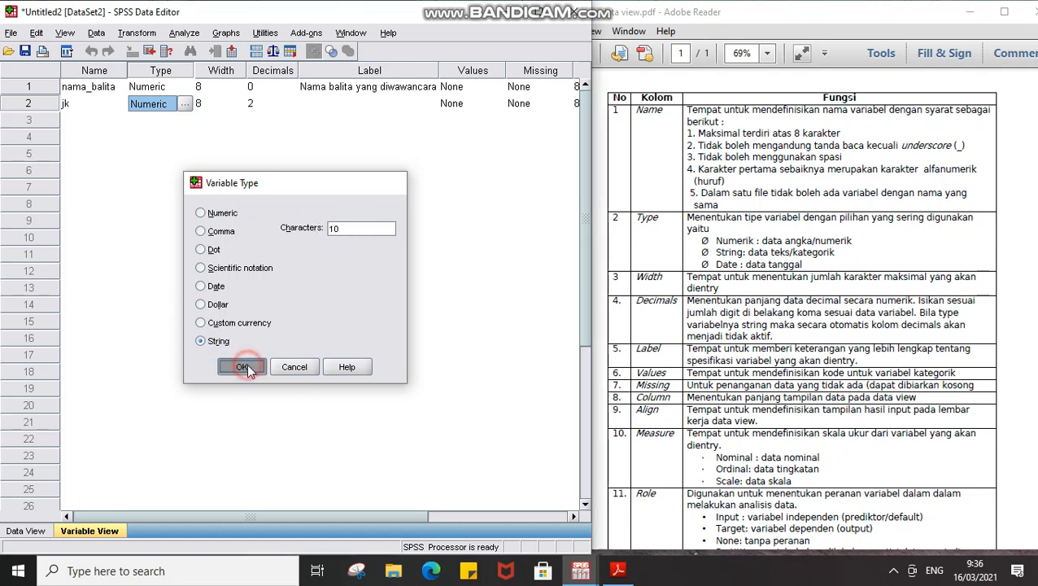
Give jk the label 'Jenis Kelamin'.
click(315, 109)
click(261, 110)
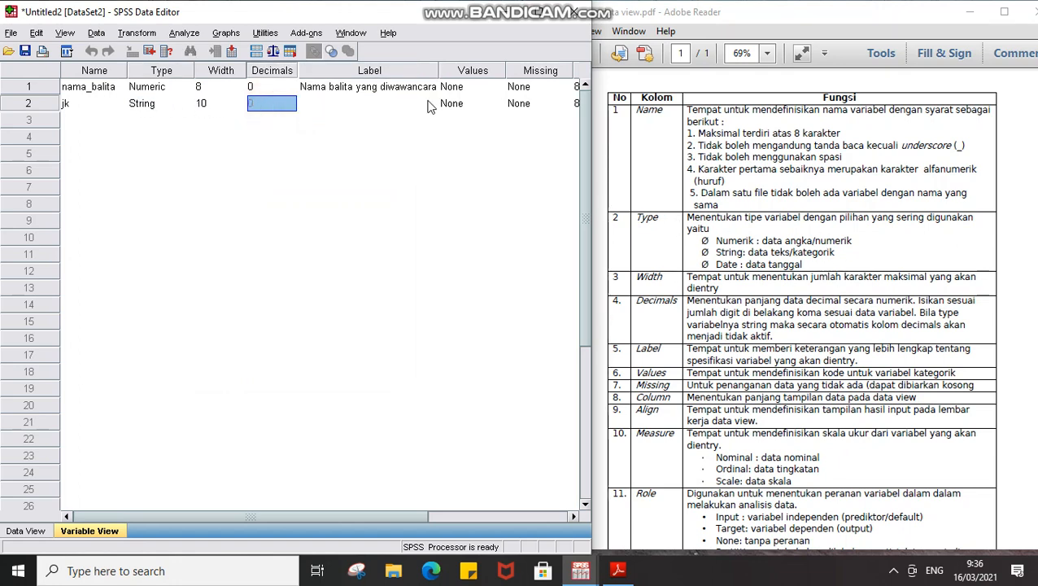
click(333, 103)
text(Jen)
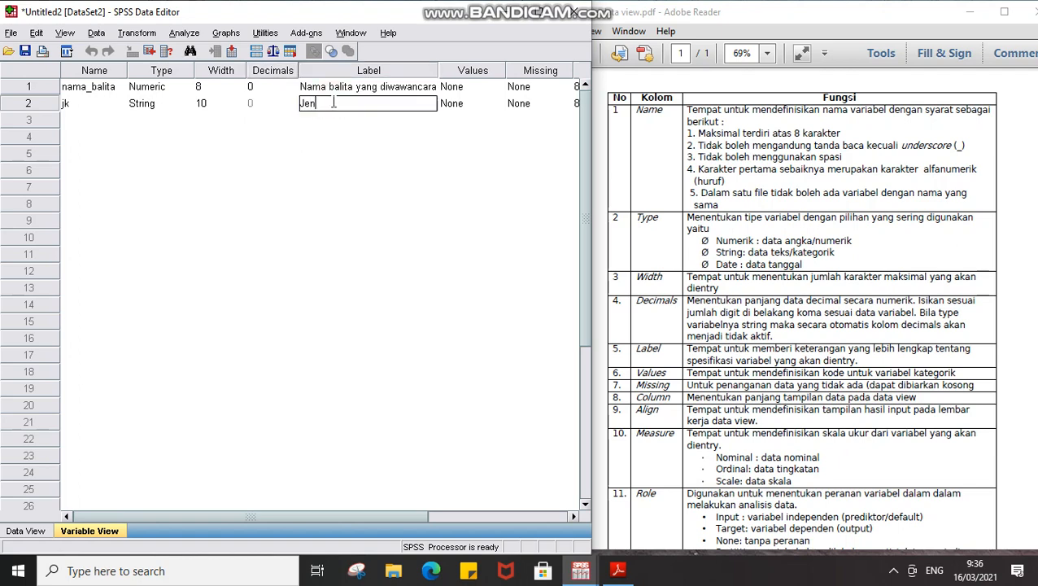
text(is Kelamin)
click(493, 104)
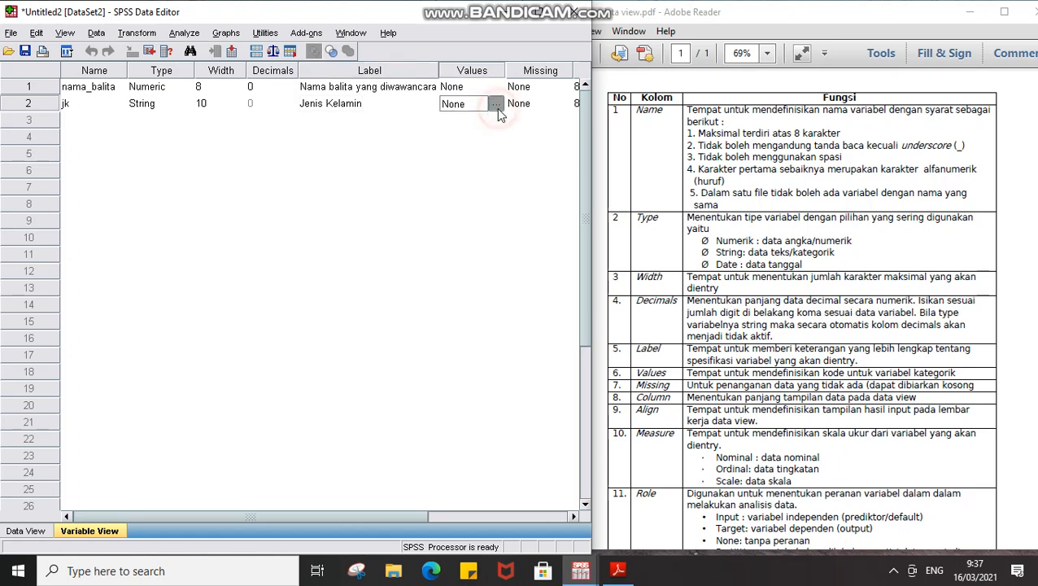
Add the value label 1 = 'Laki-laki' in jk's Value Labels dialog.
click(496, 103)
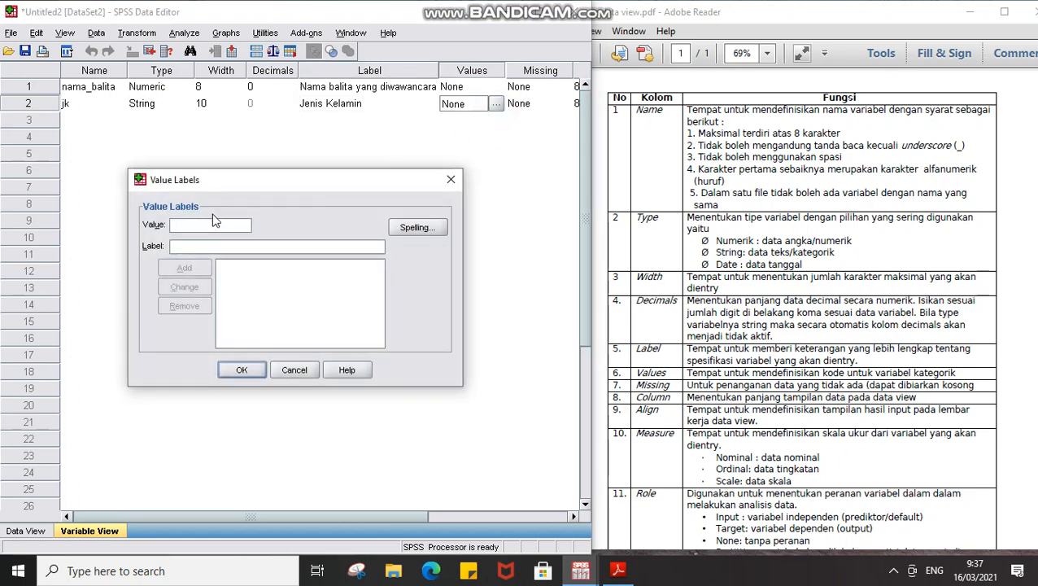
text(1)
key(Tab)
text(Lak)
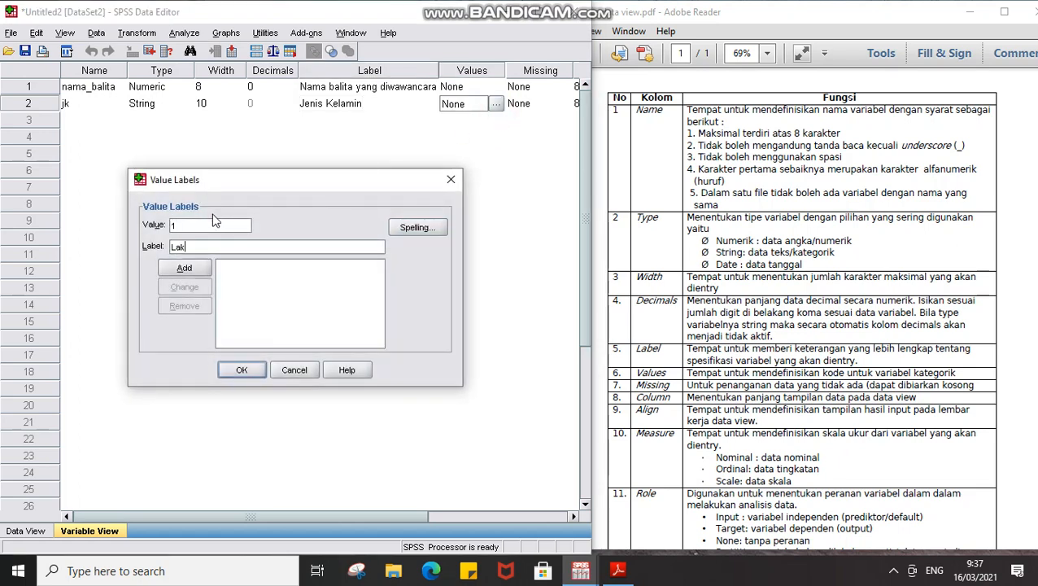
text(i-laki)
key(Tab)
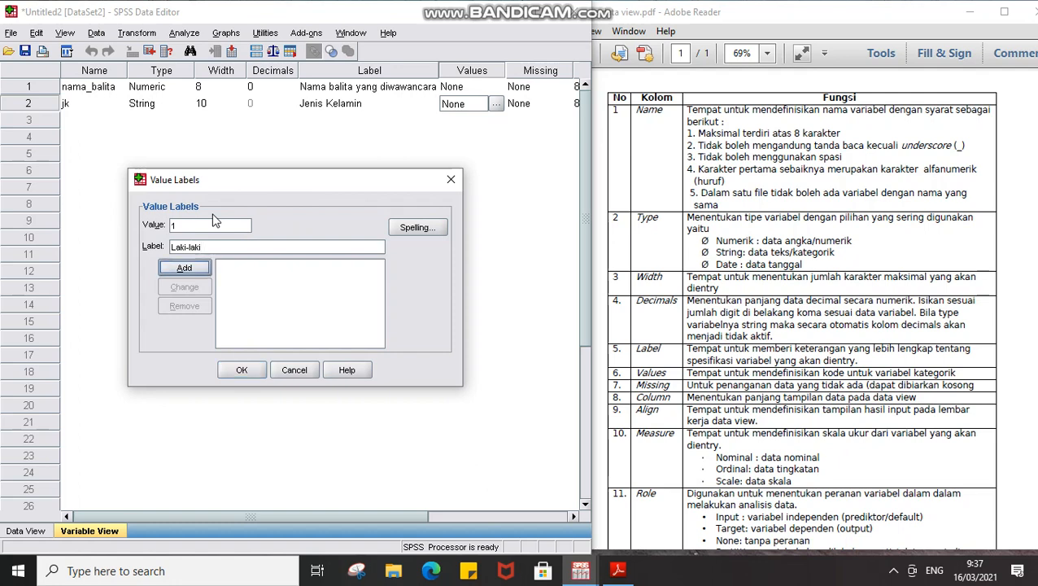
key(Return)
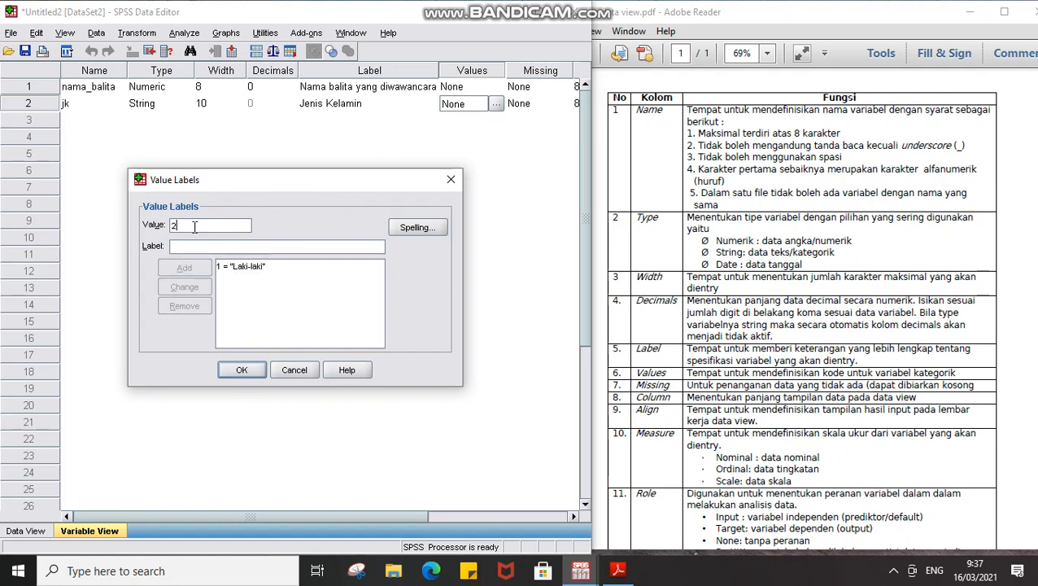
Add 2 = 'Perempuan', save jk's value labels, and reopen them to verify.
click(187, 247)
text(p)
key(BackSpace)
text(Perempuan)
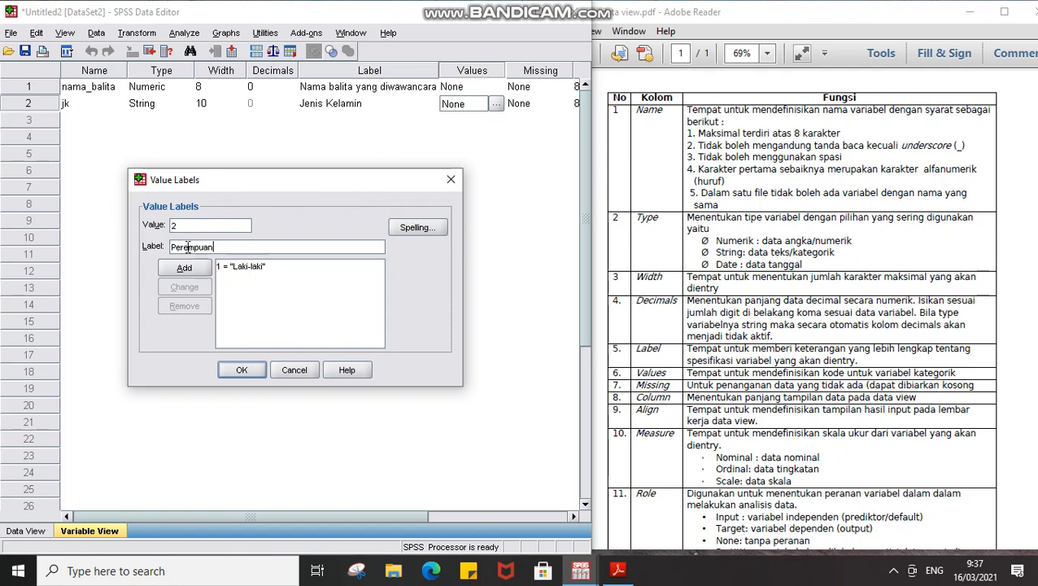
key(Tab)
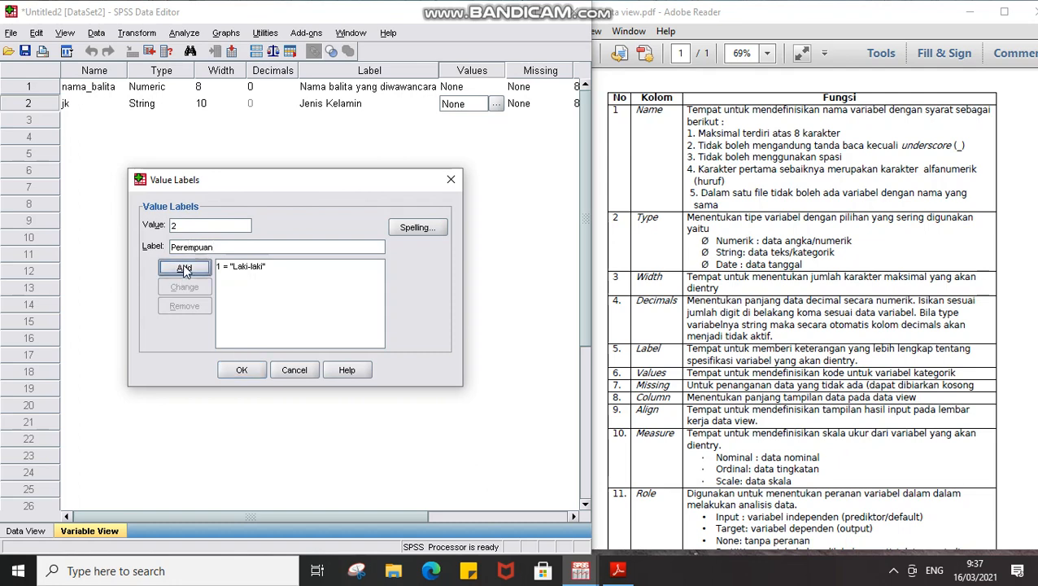
click(182, 269)
click(233, 369)
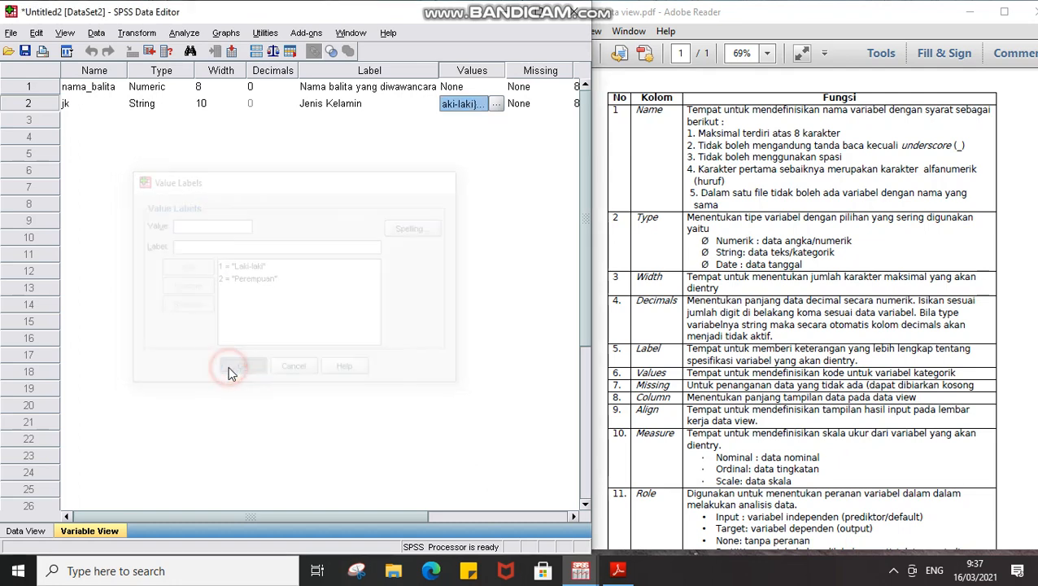
click(497, 104)
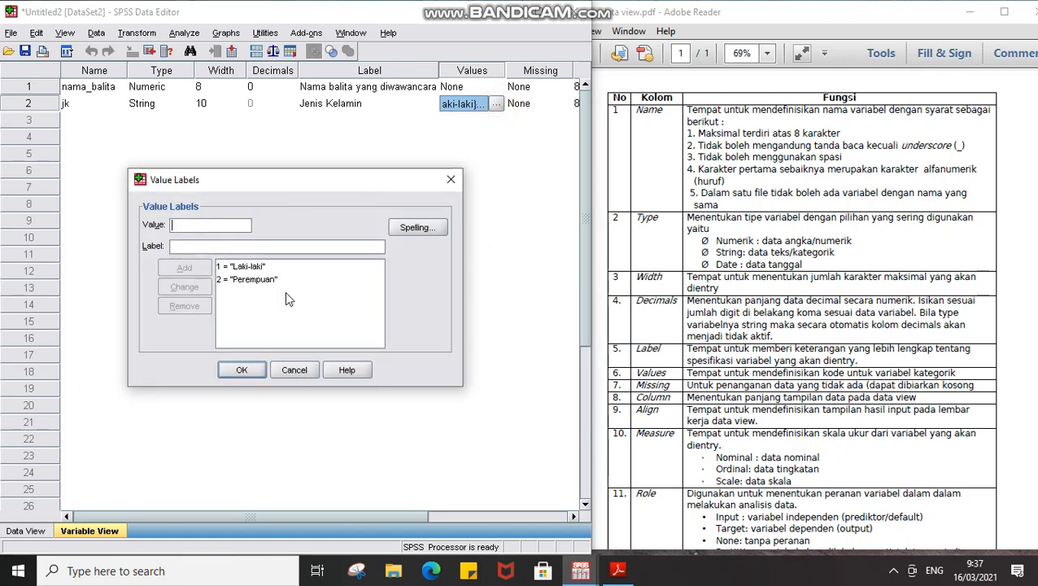
click(294, 370)
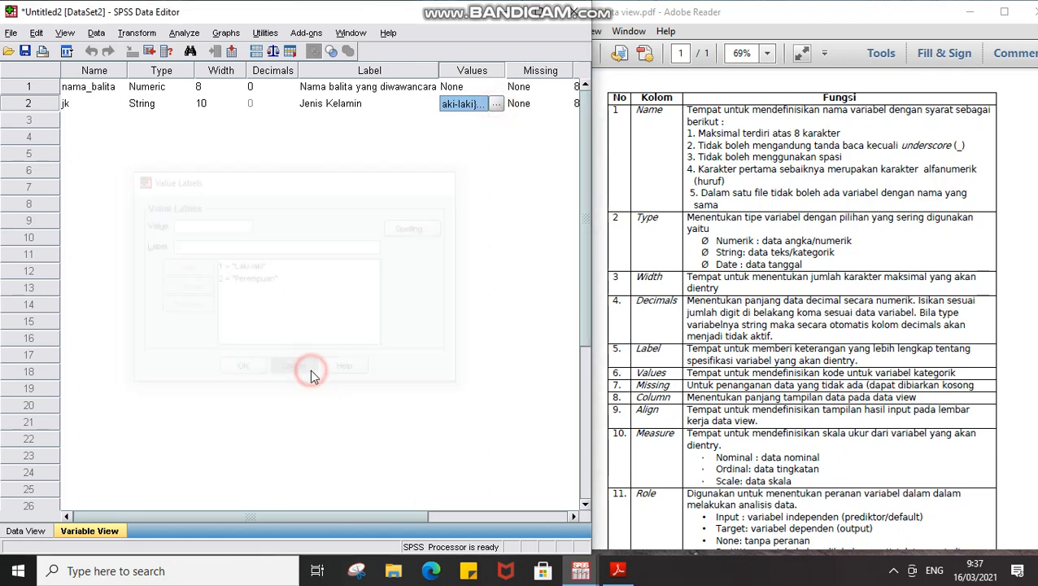
double_click(31, 103)
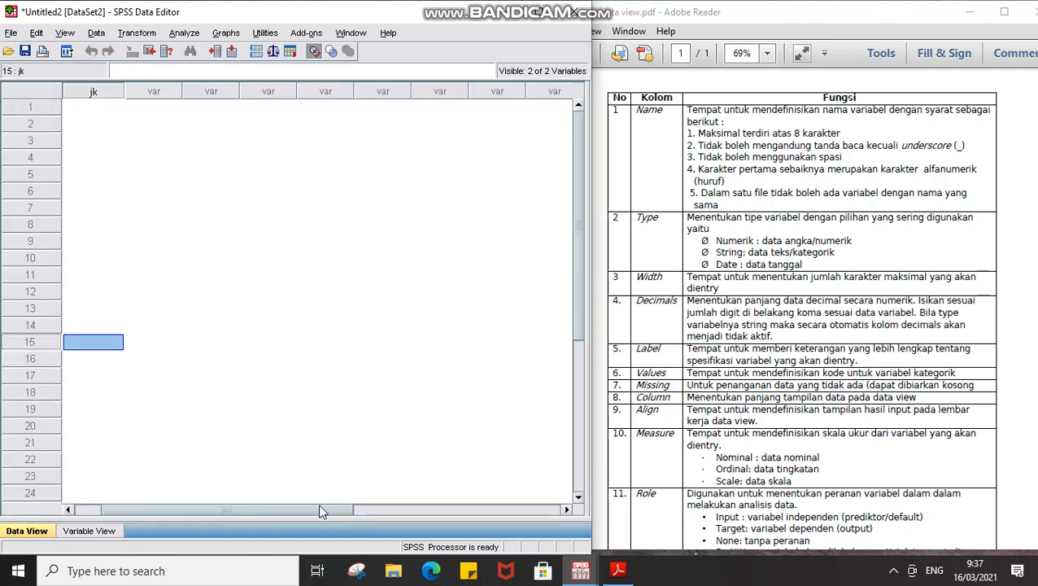
drag(320, 508, 169, 508)
click(88, 108)
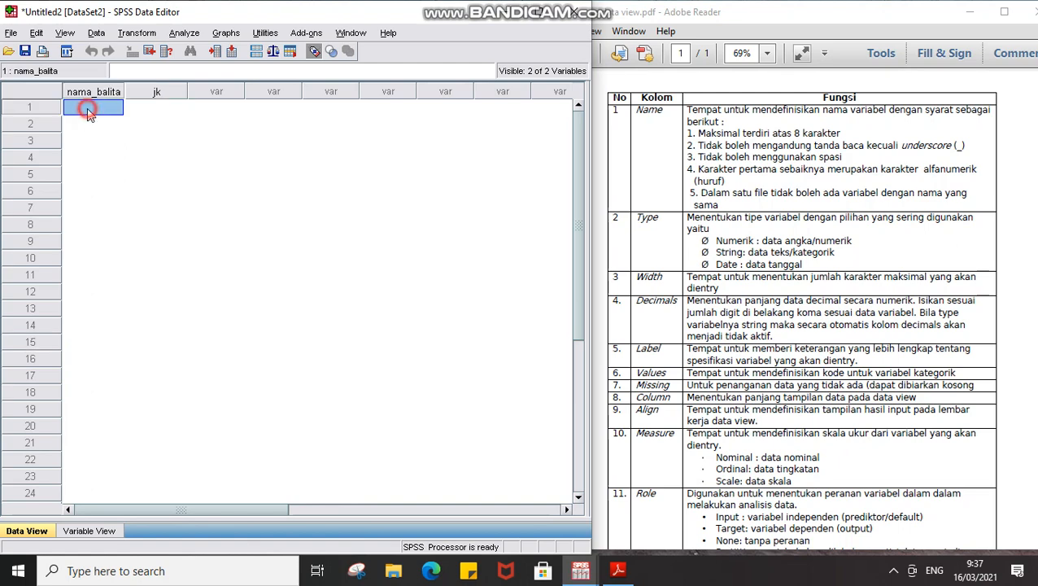
key(Right)
key(Left)
double_click(107, 92)
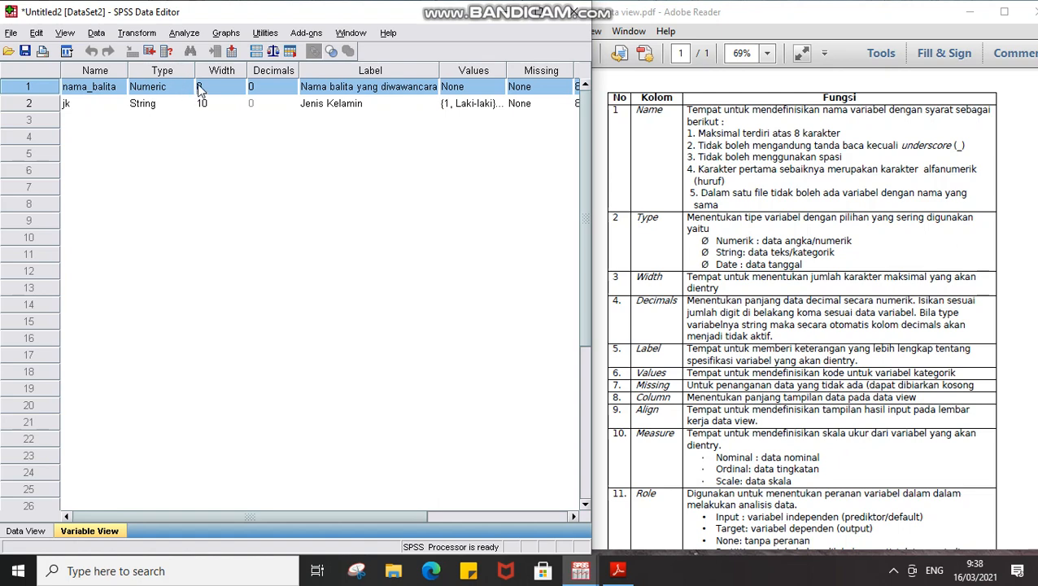
Change nama_balita's type to String with a width of 20 characters.
click(175, 90)
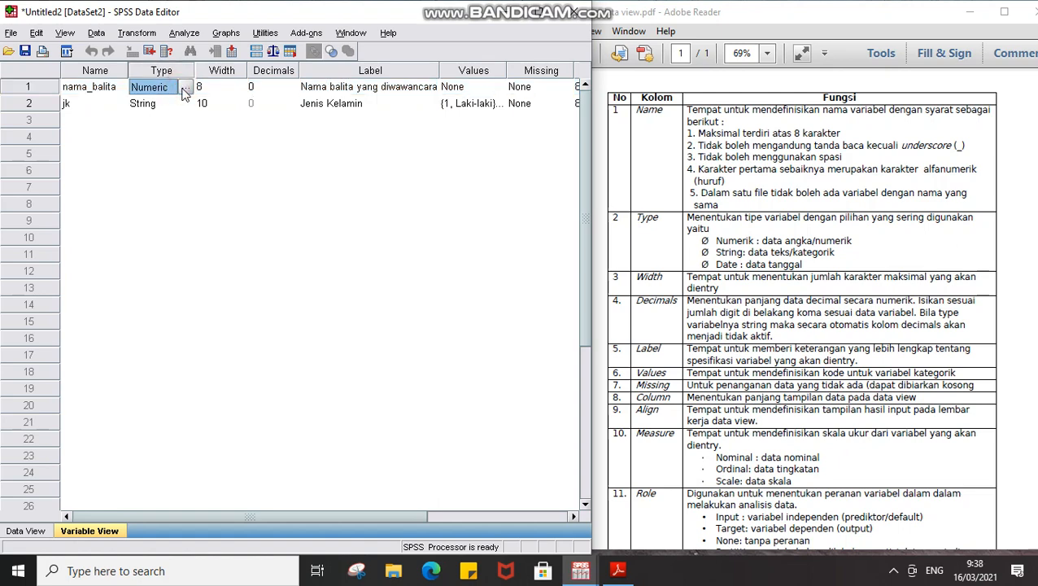
click(185, 88)
click(212, 342)
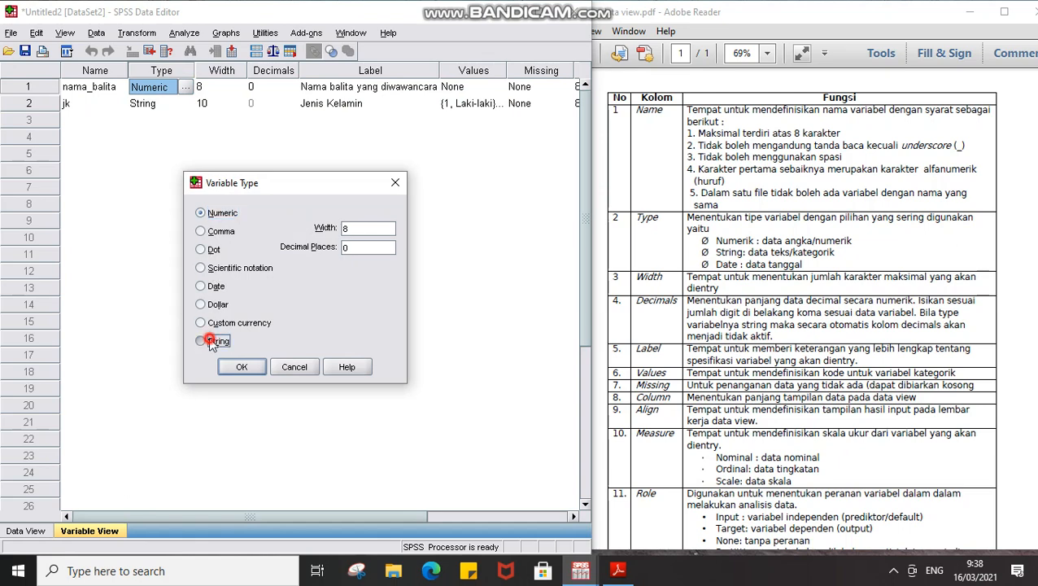
click(363, 228)
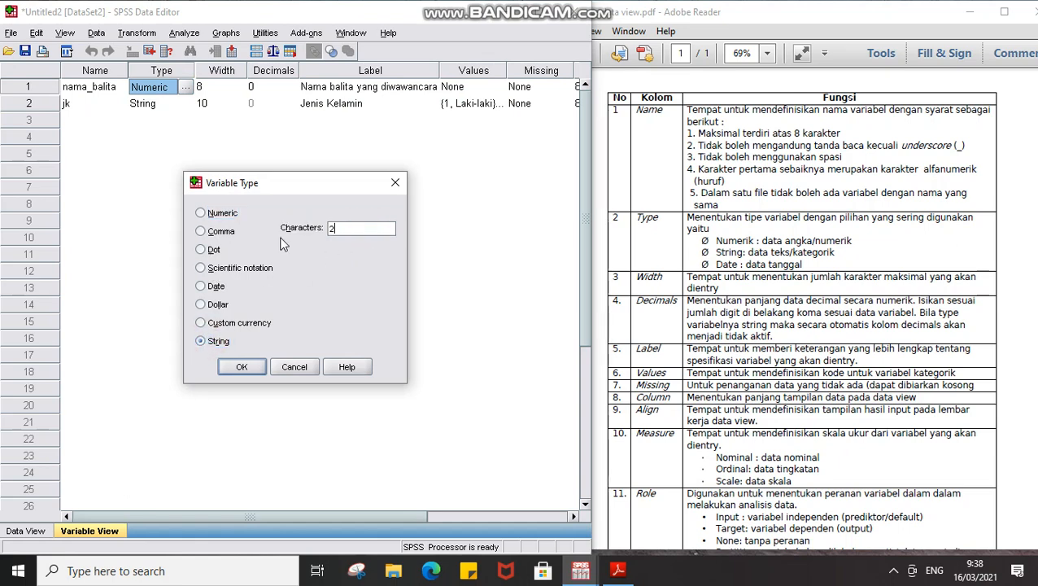
click(239, 367)
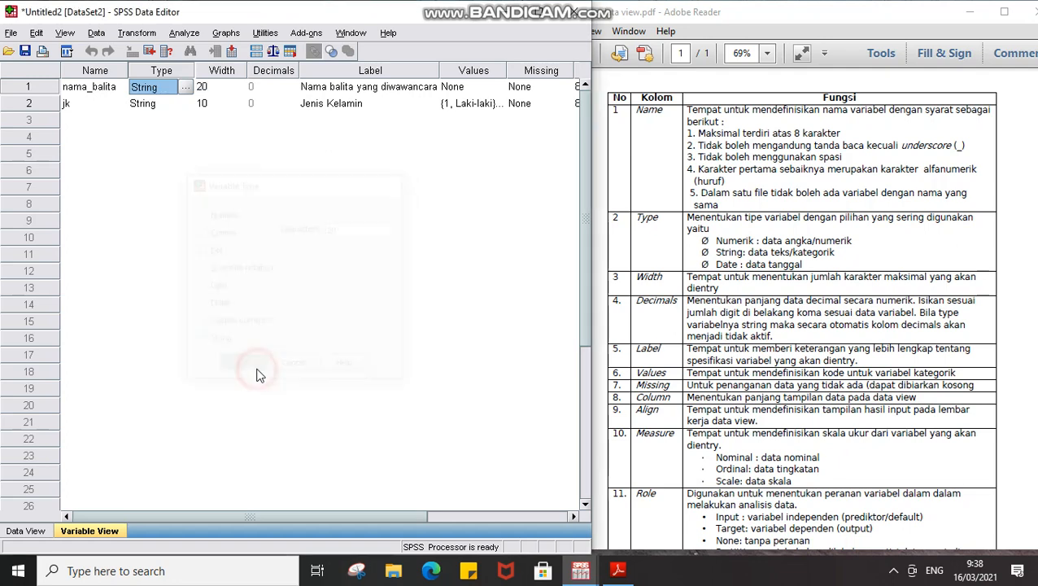
Enter the first toddler's name in row 1 of nama_balita in Data View.
double_click(48, 88)
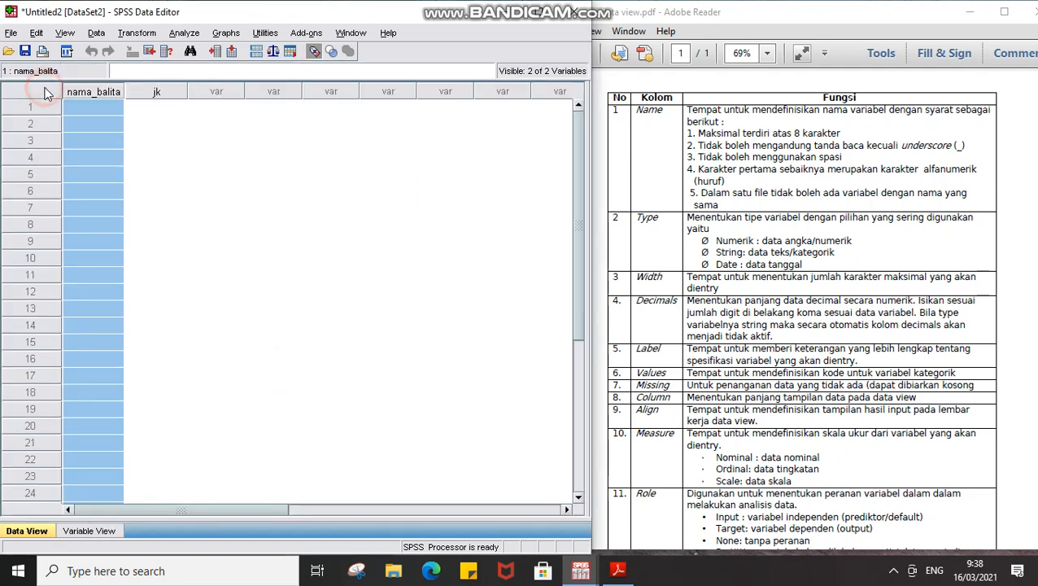
click(95, 107)
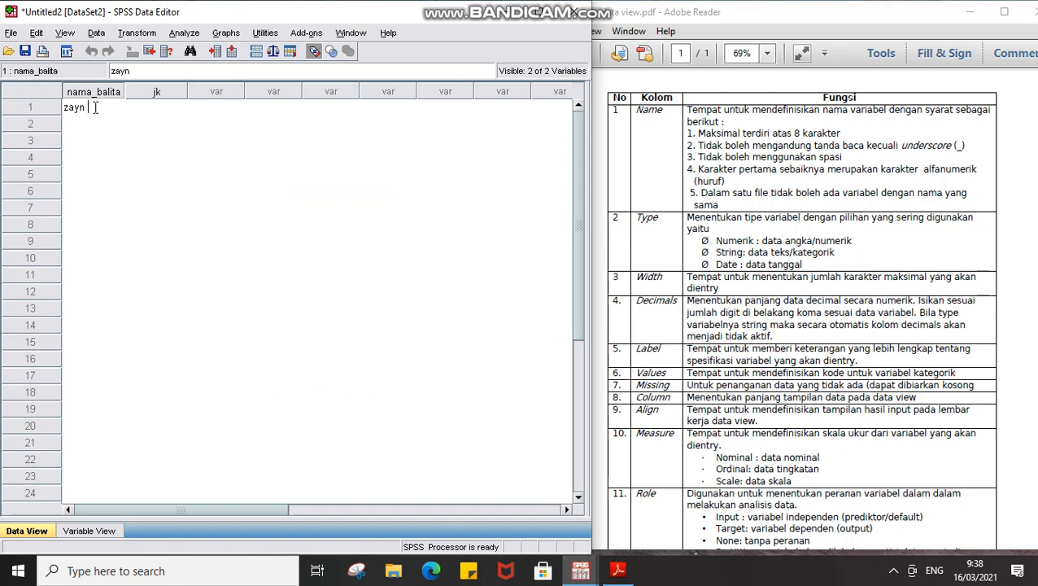
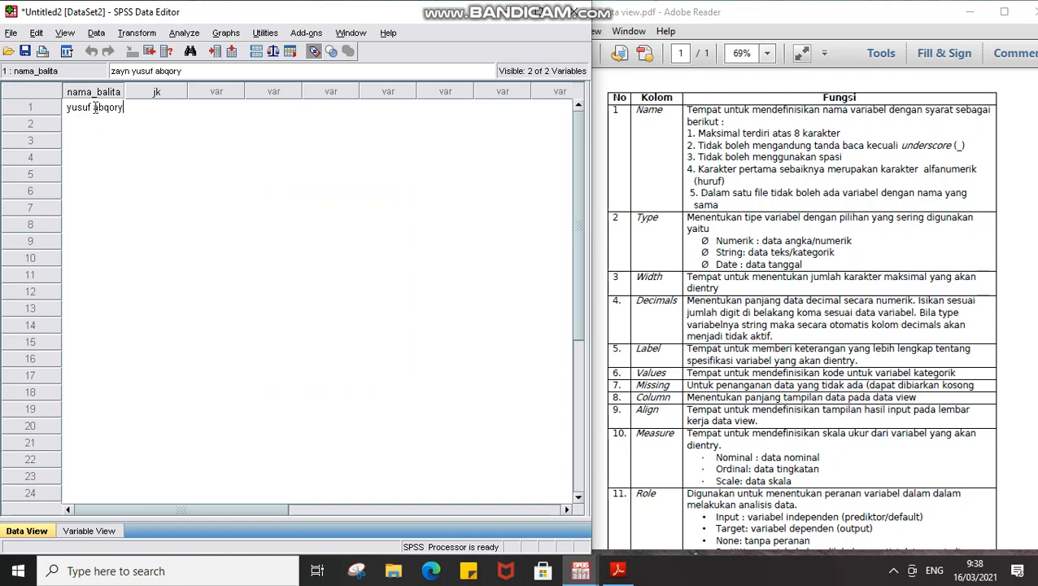
key(Return)
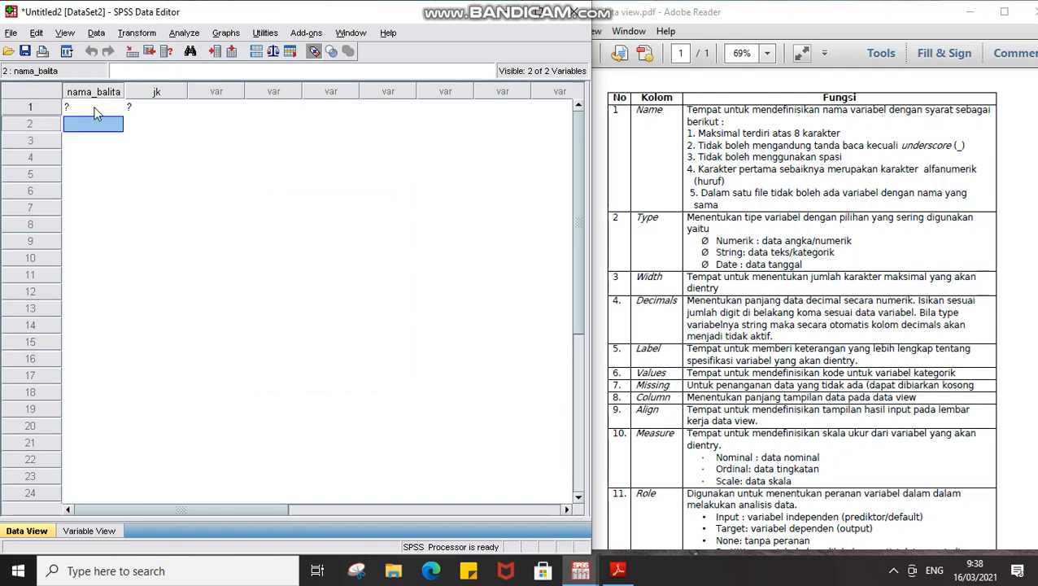
click(95, 114)
Set row 1's jk to Laki-laki from the value label list.
key(Tab)
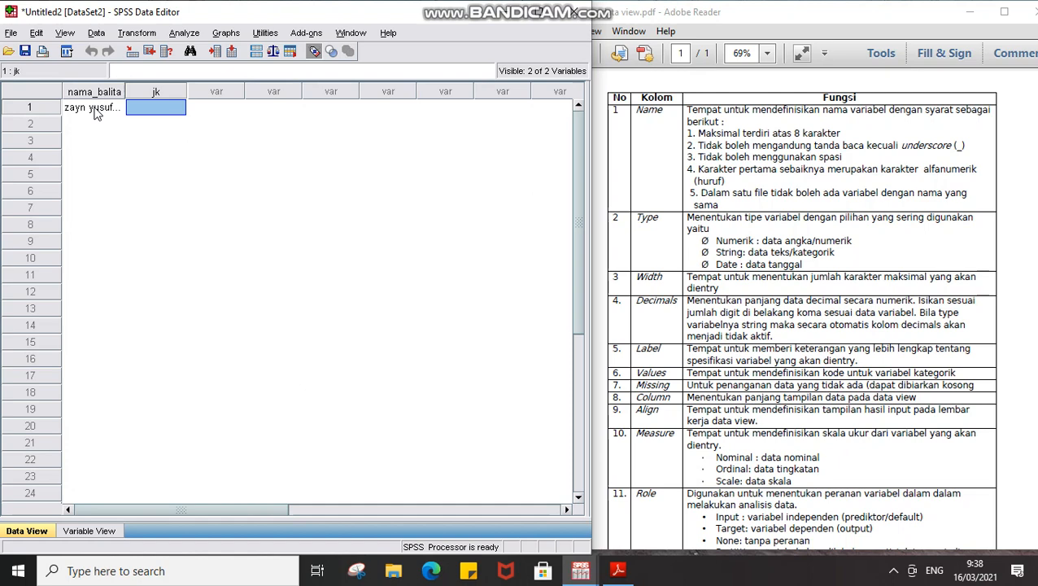
text(aki)
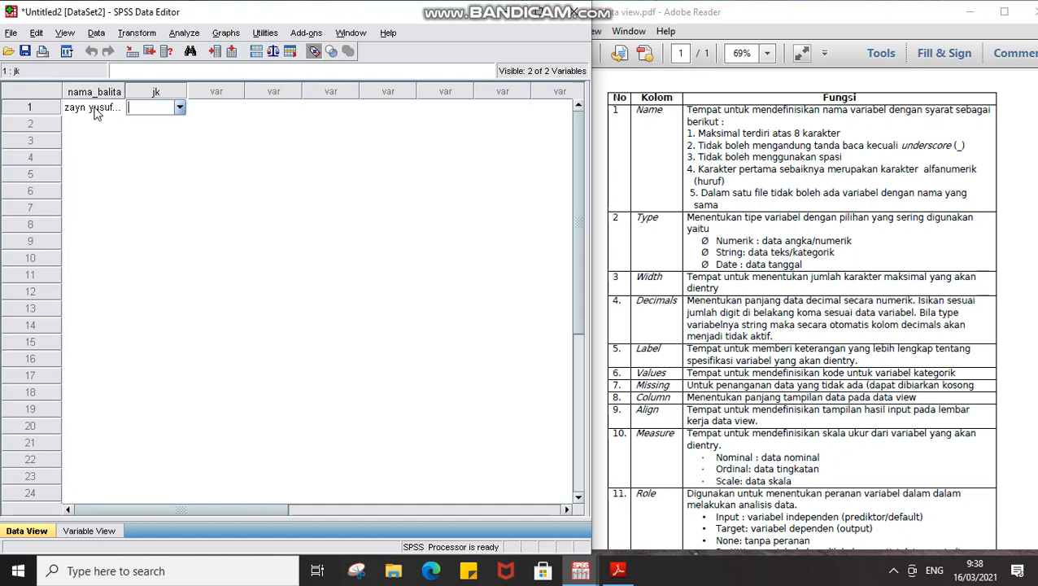
click(179, 108)
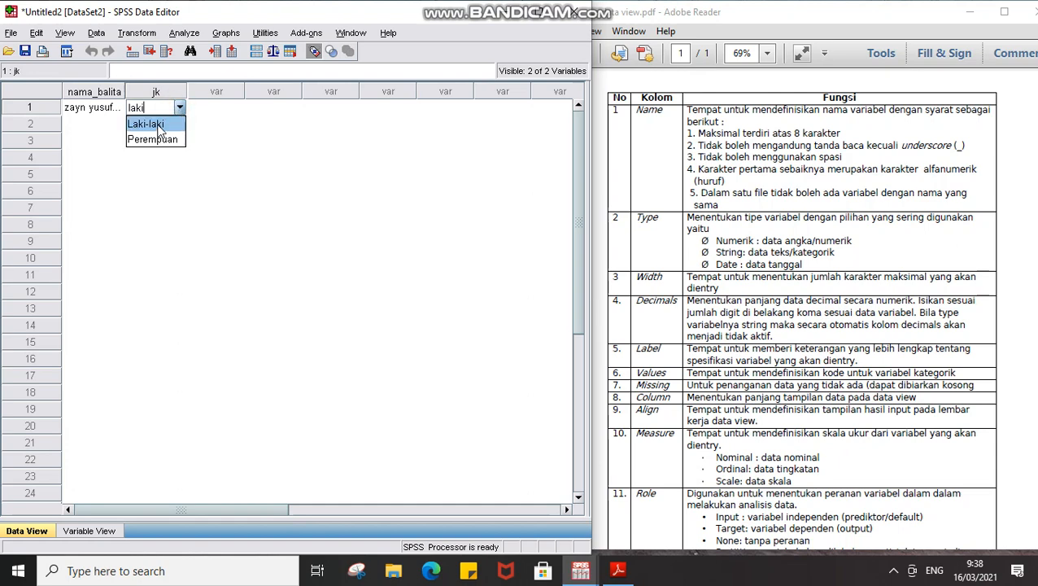
click(154, 124)
key(Return)
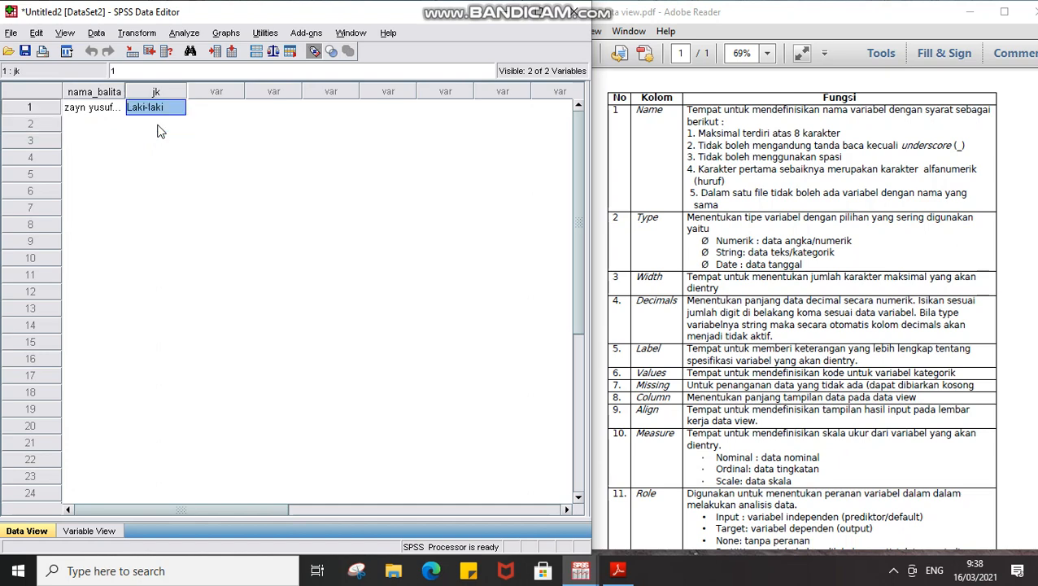
key(F2)
key(Escape)
Clear and retype row 1's jk value as code 1 so it shows Laki-laki.
click(171, 103)
click(171, 103)
double_click(172, 104)
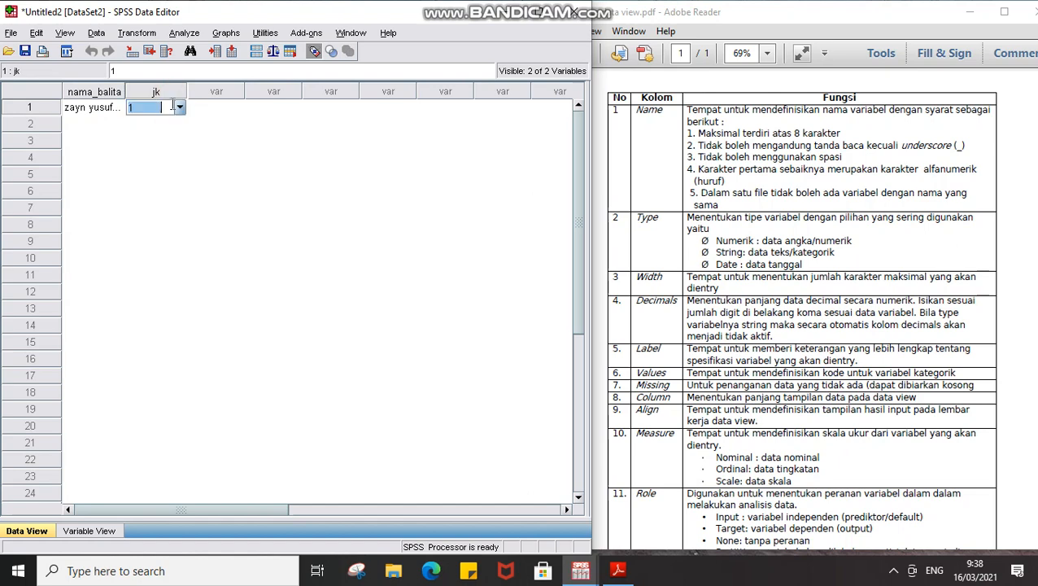
key(BackSpace)
click(172, 107)
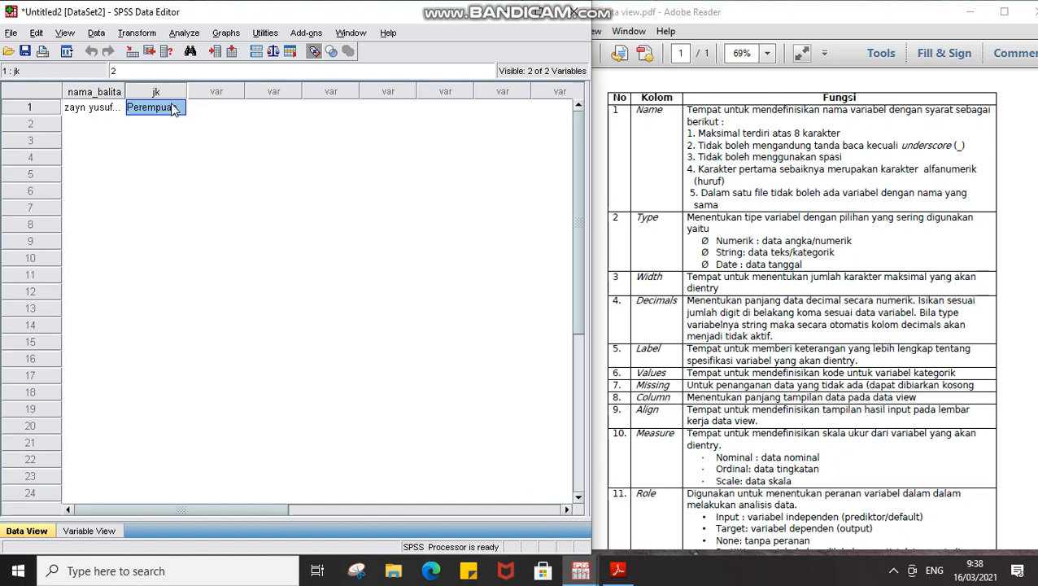
click(172, 104)
click(179, 110)
click(139, 122)
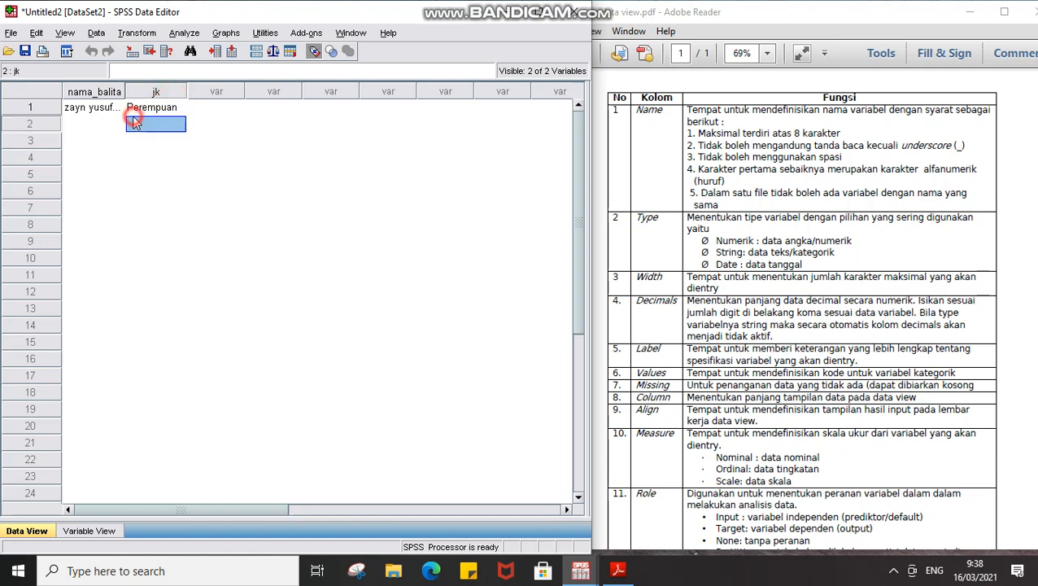
double_click(150, 107)
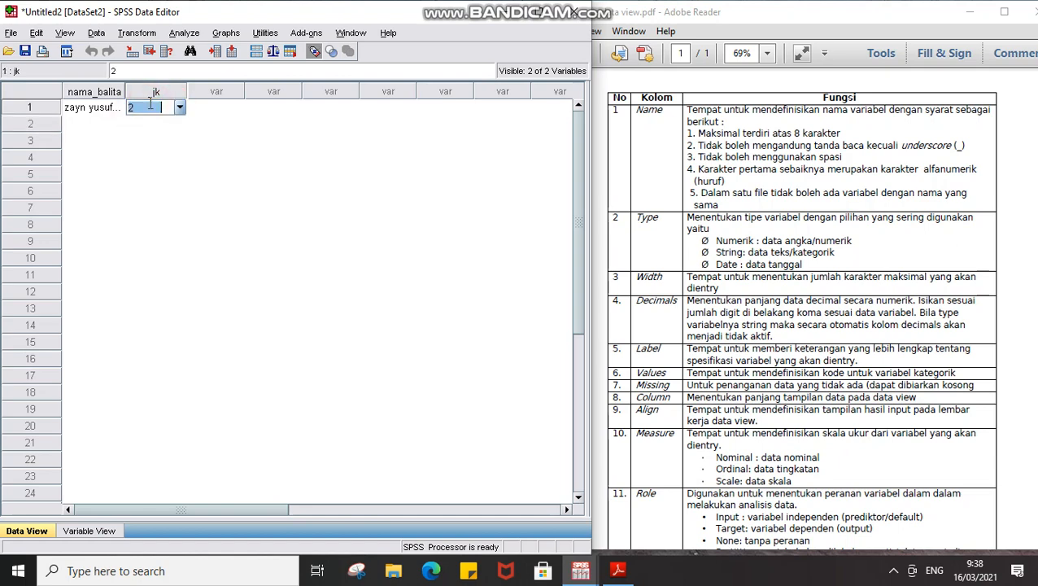
key(BackSpace)
text(1)
key(Return)
click(56, 32)
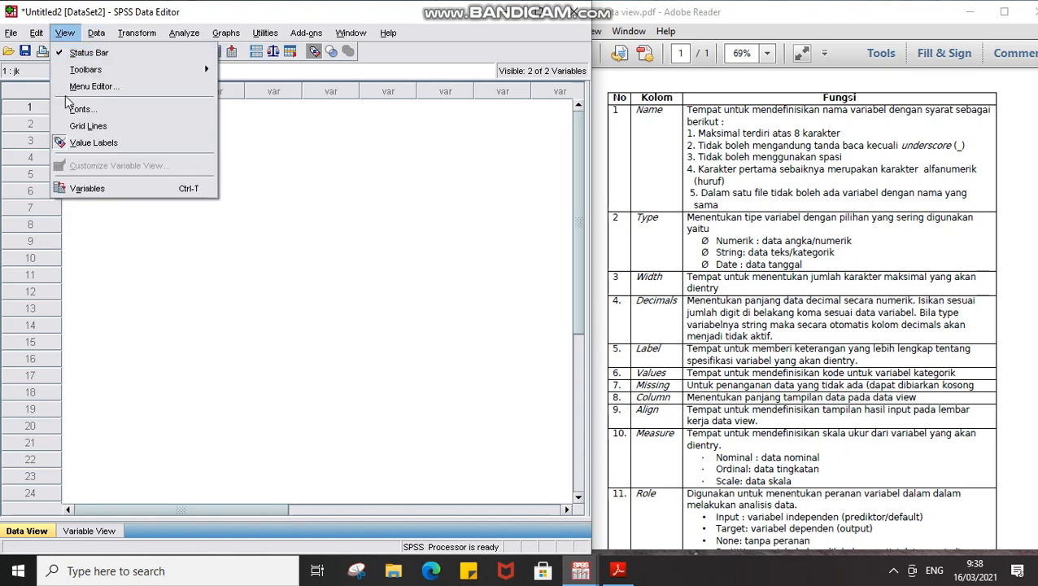
Turn off value label display and enter code 1 in row 1's jk.
click(63, 144)
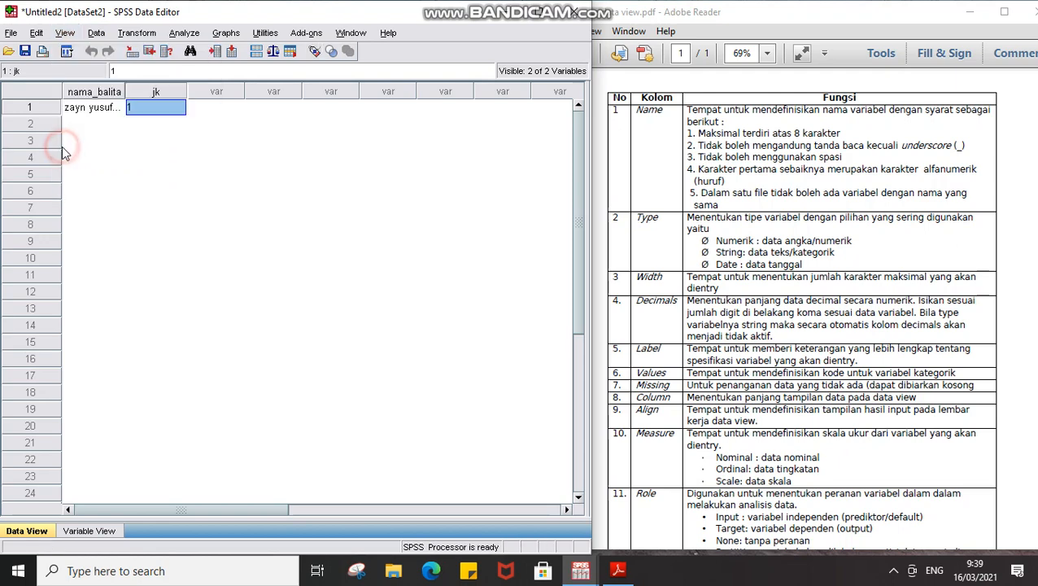
text(1)
click(152, 108)
key(Return)
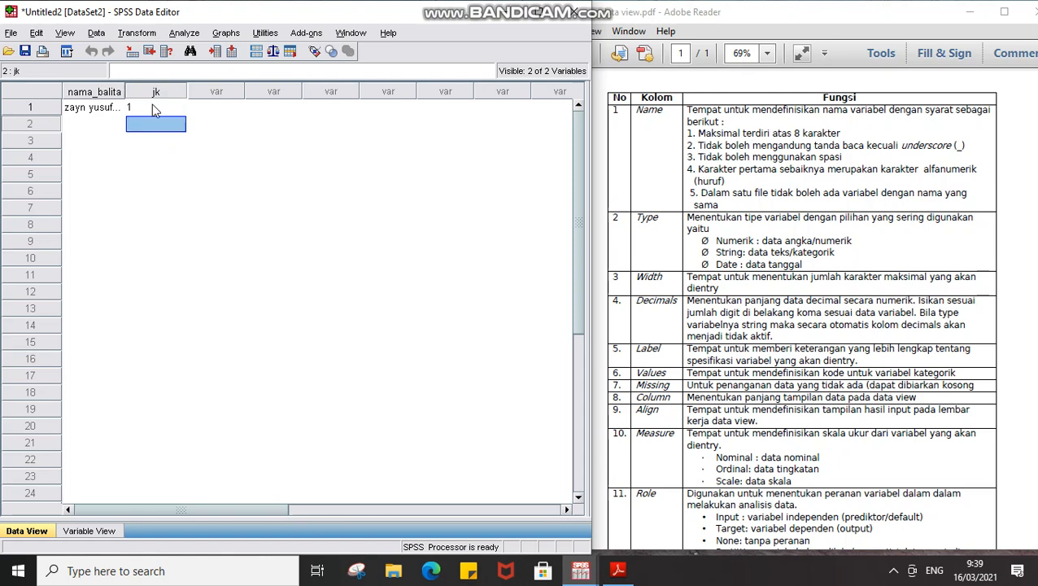
Turn value label display back on and switch to Variable View.
click(96, 32)
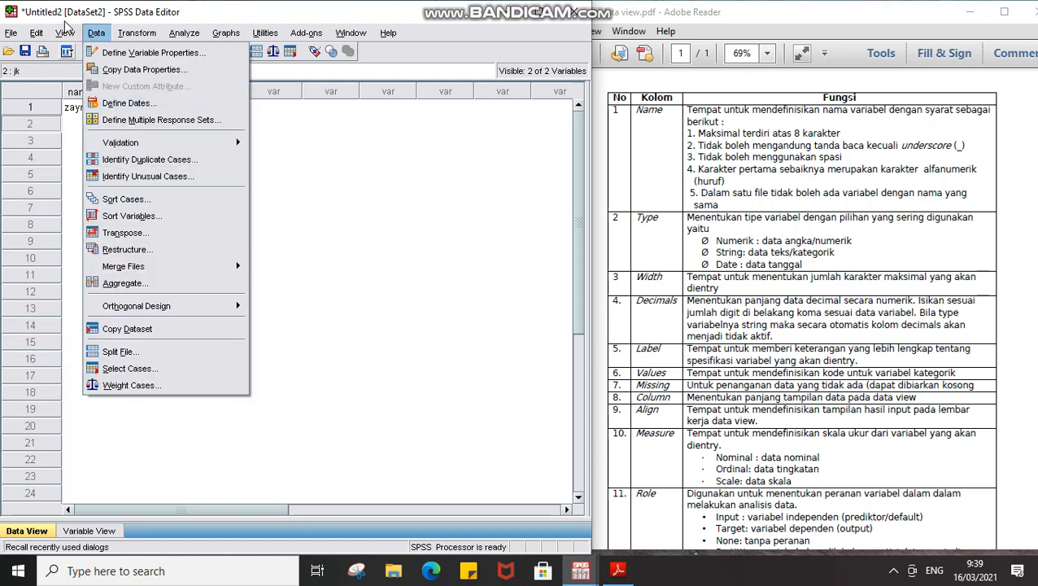
mouse_move(65, 33)
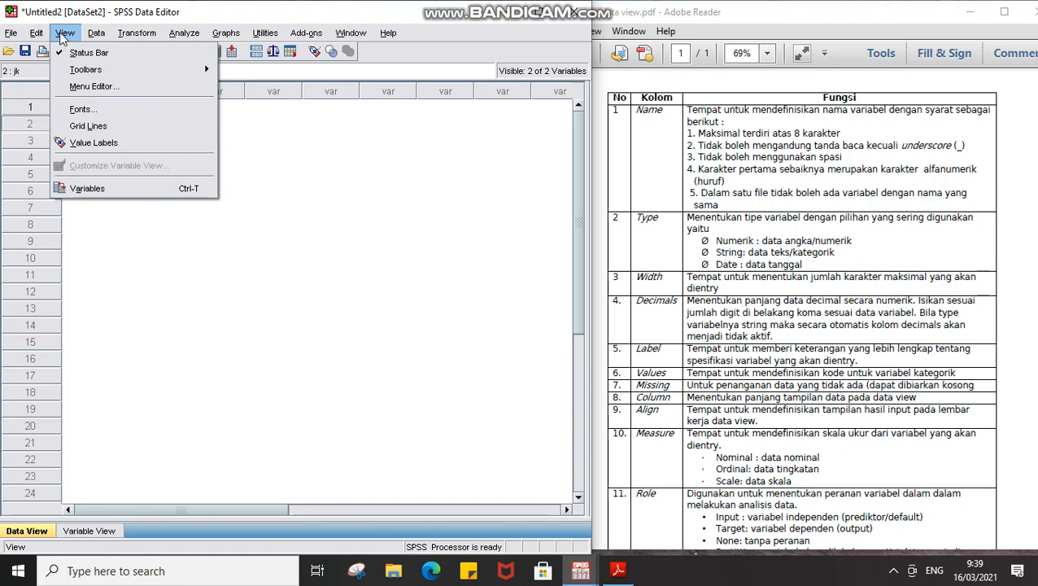
click(74, 145)
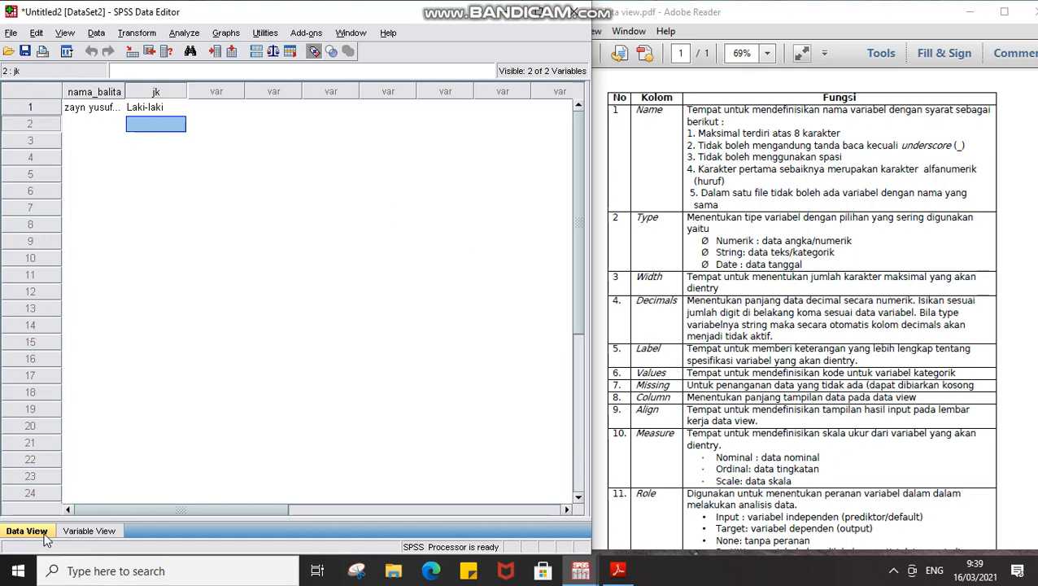
click(85, 531)
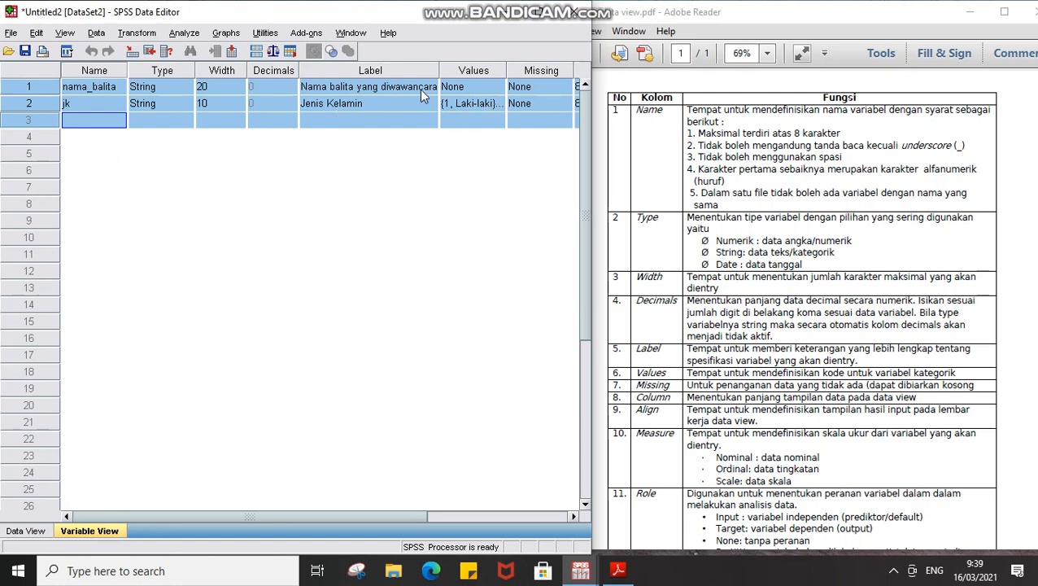
Select jk's Columns cell and check its current width in Data View.
click(539, 104)
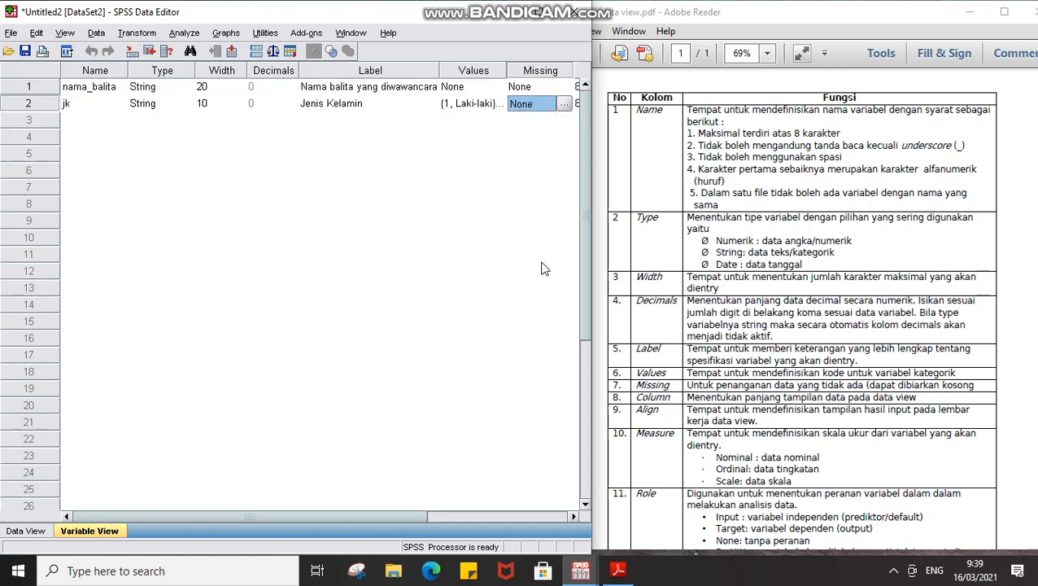
click(574, 516)
click(573, 516)
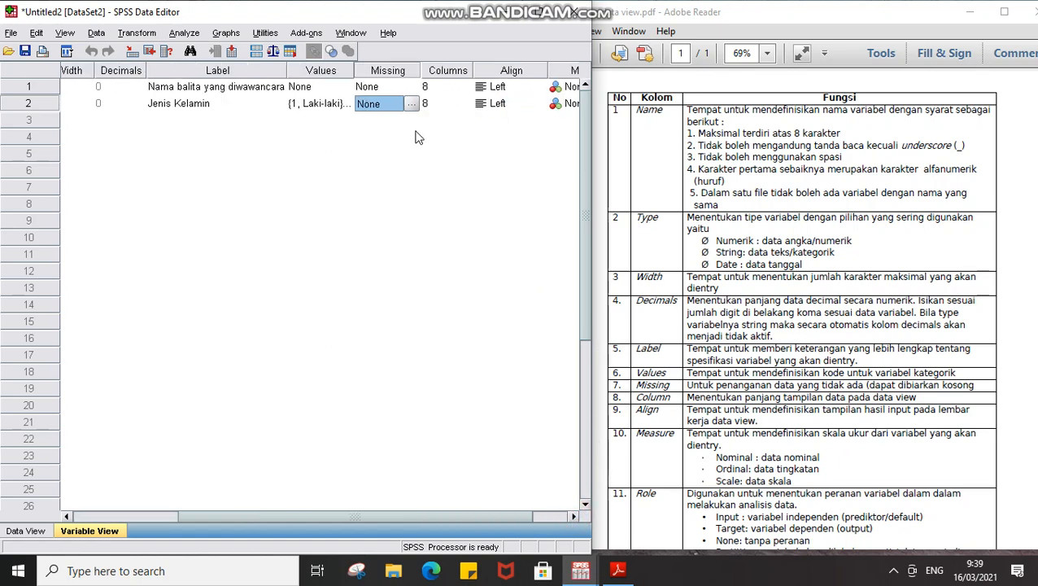
click(454, 107)
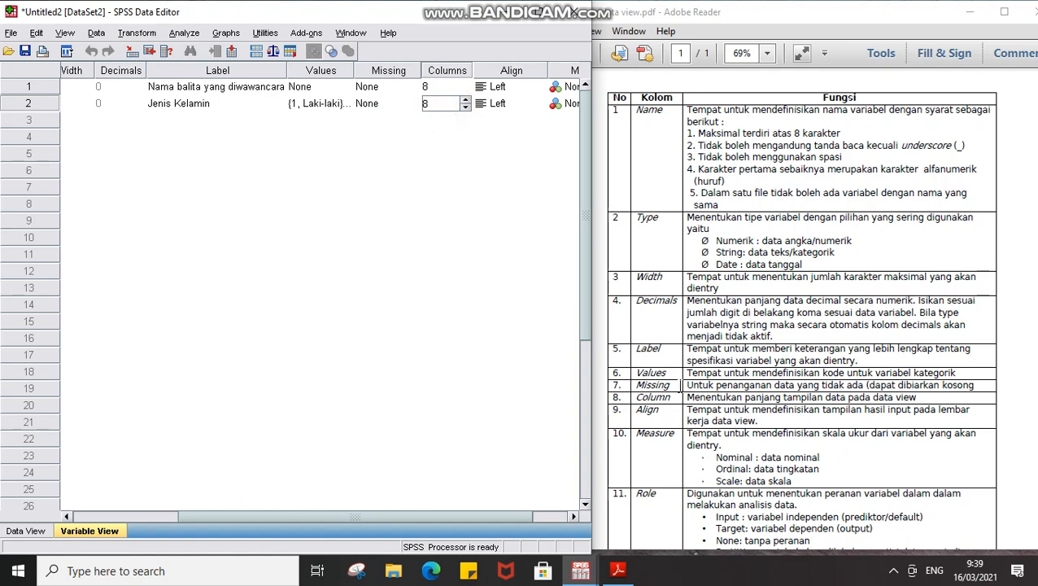
scroll(679, 385, down, 1)
scroll(679, 385, down, 2)
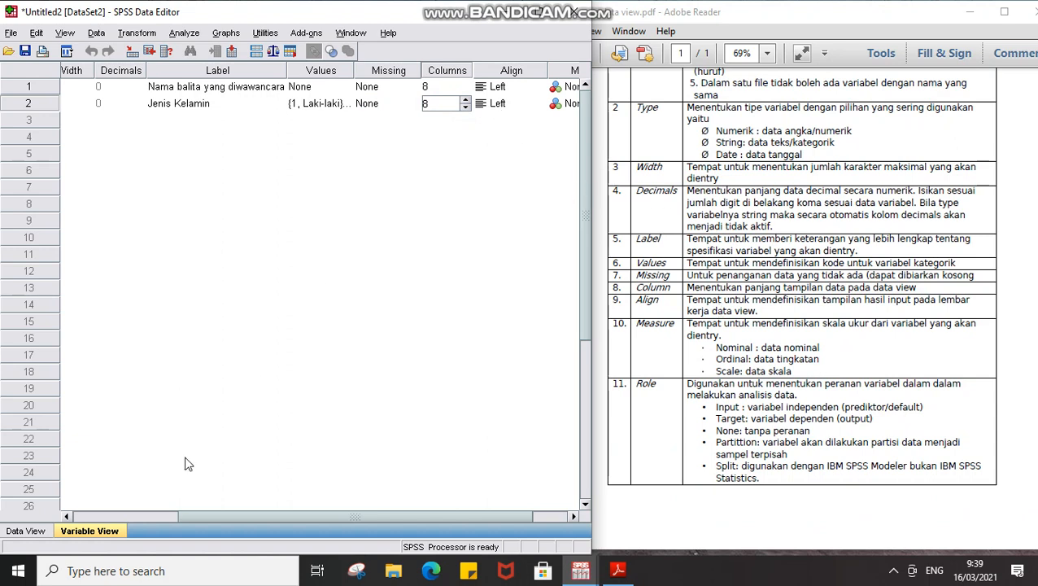
click(31, 531)
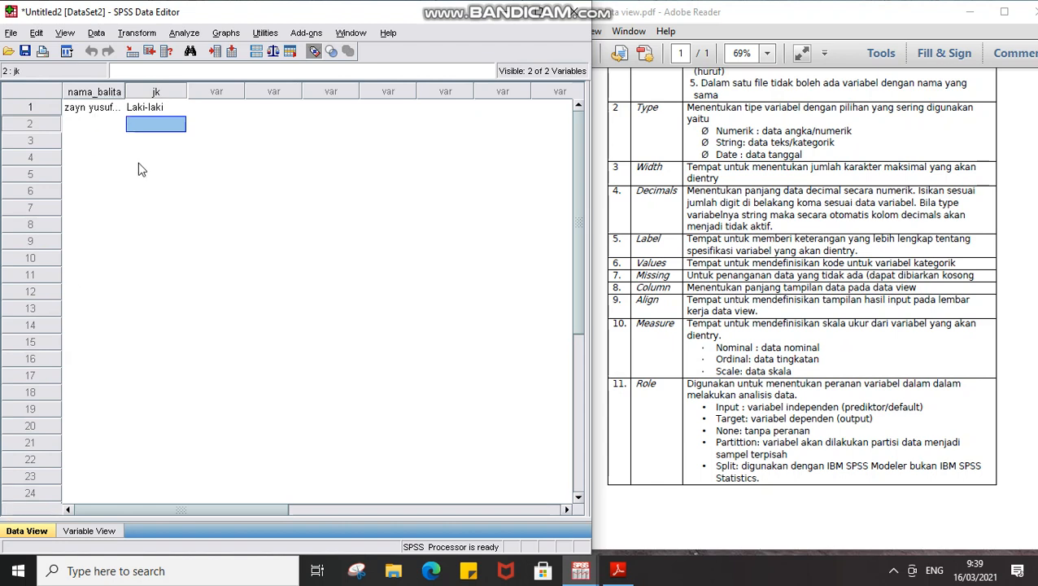
Raise jk's Columns width to 22 and view the wider column in Data View.
click(65, 533)
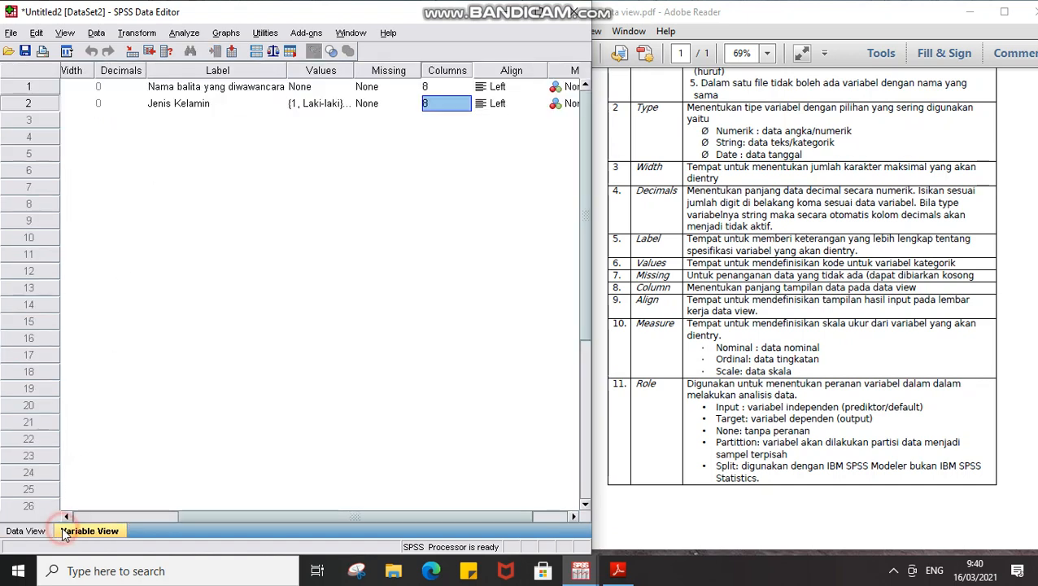
click(464, 103)
click(464, 102)
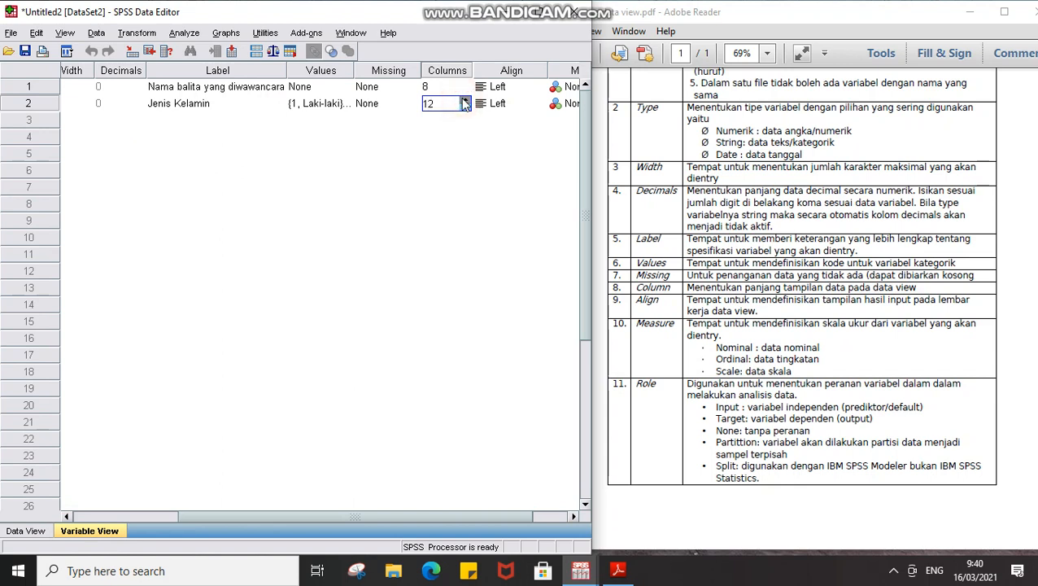
click(464, 101)
click(33, 530)
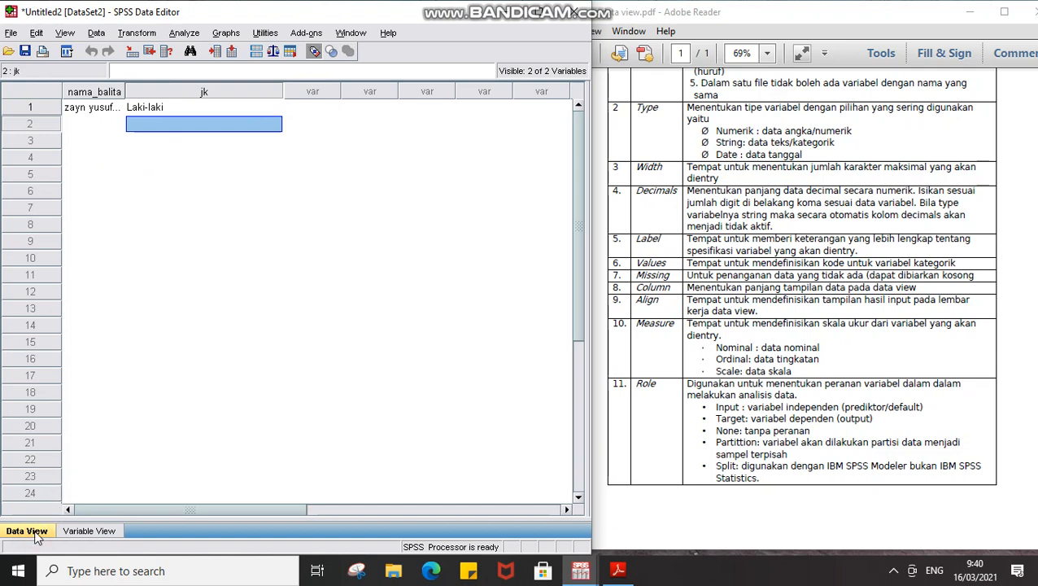
Set jk's Columns back to 8 and nama_balita's to 20, then check Data View.
click(68, 533)
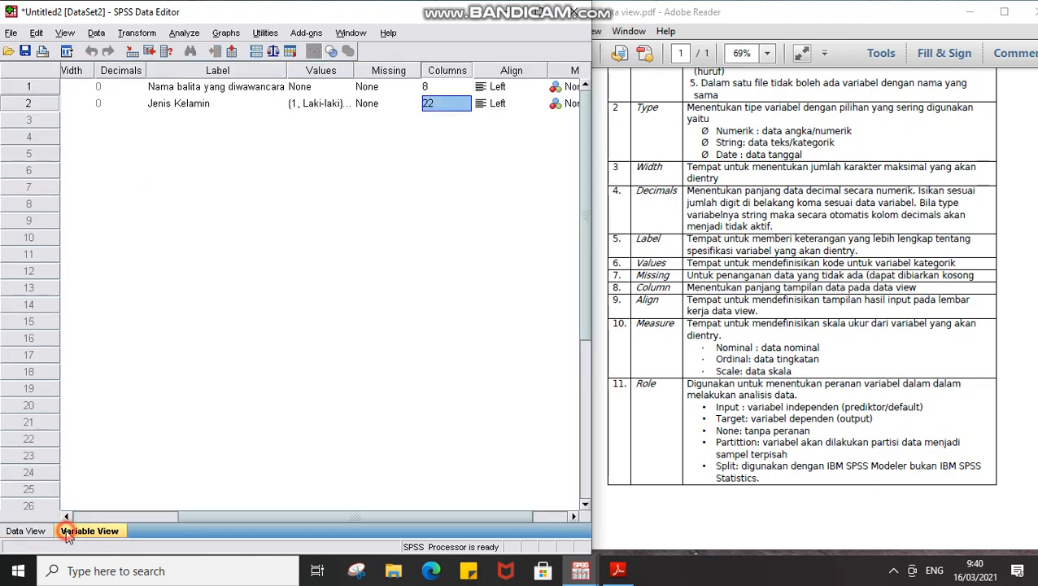
click(443, 102)
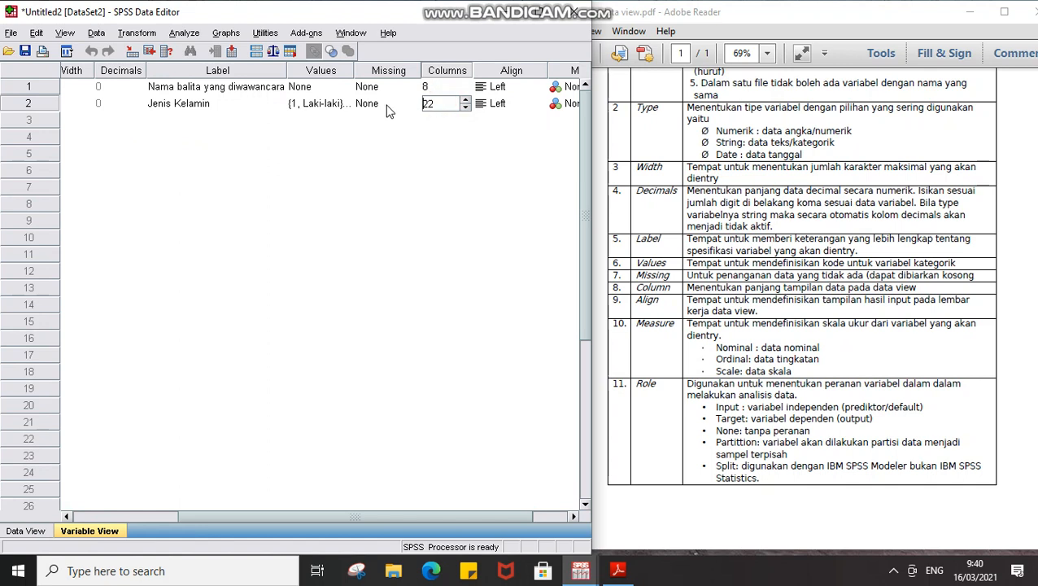
drag(445, 102, 418, 111)
text(8)
click(457, 87)
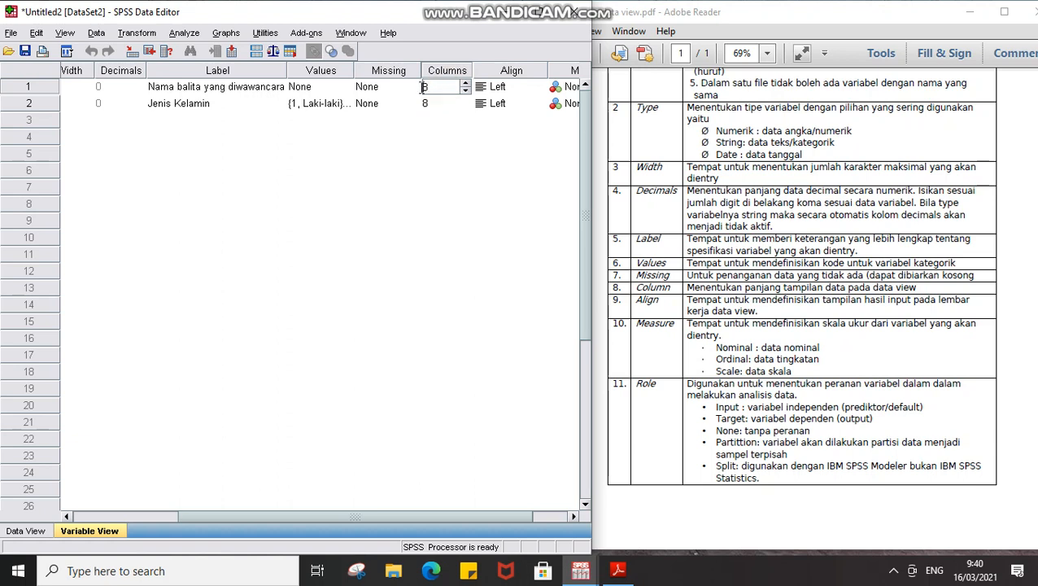
drag(423, 86, 447, 86)
key(Tab)
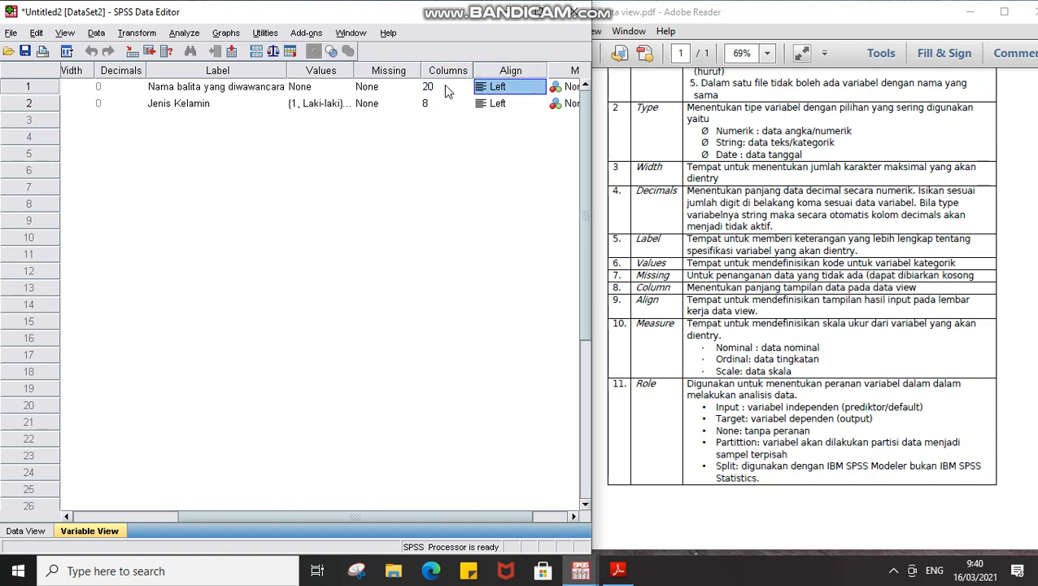
click(25, 530)
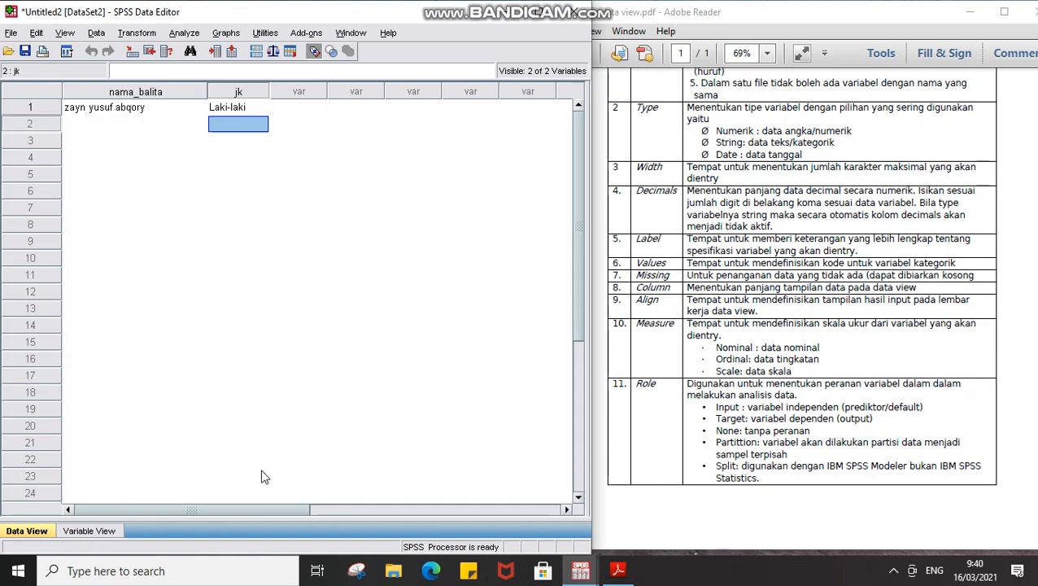
click(89, 530)
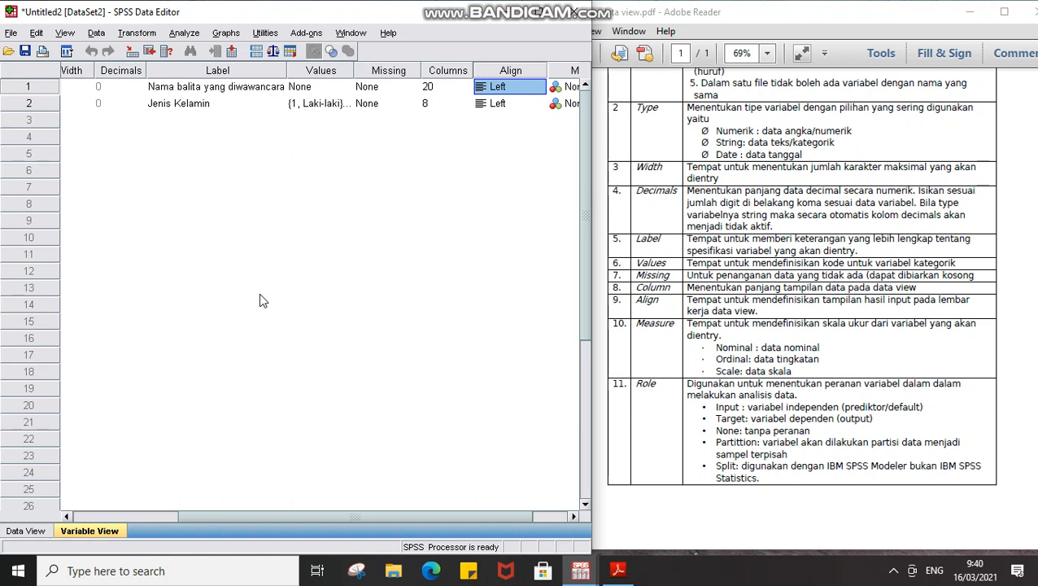
click(525, 94)
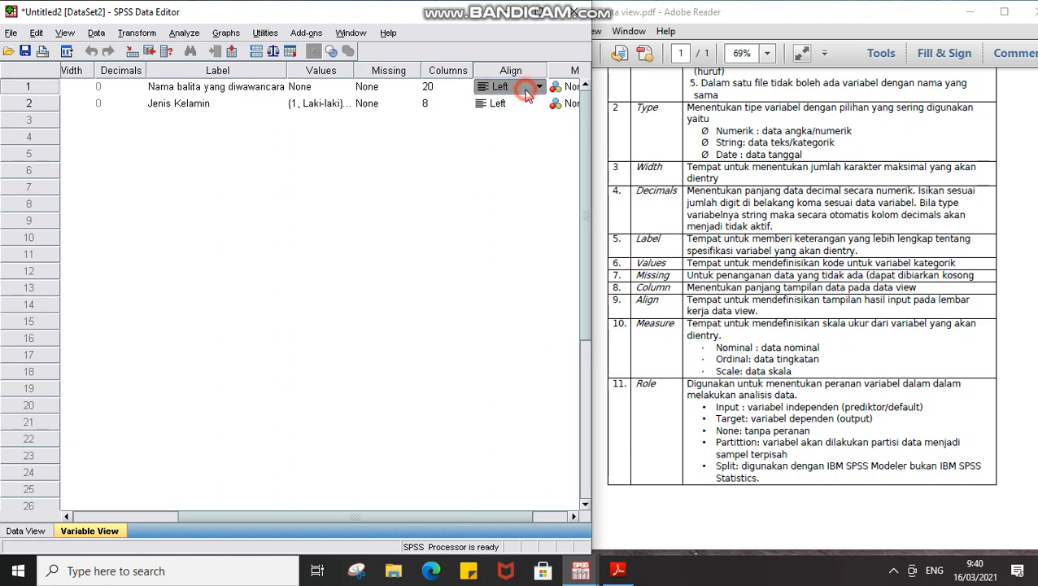
click(540, 89)
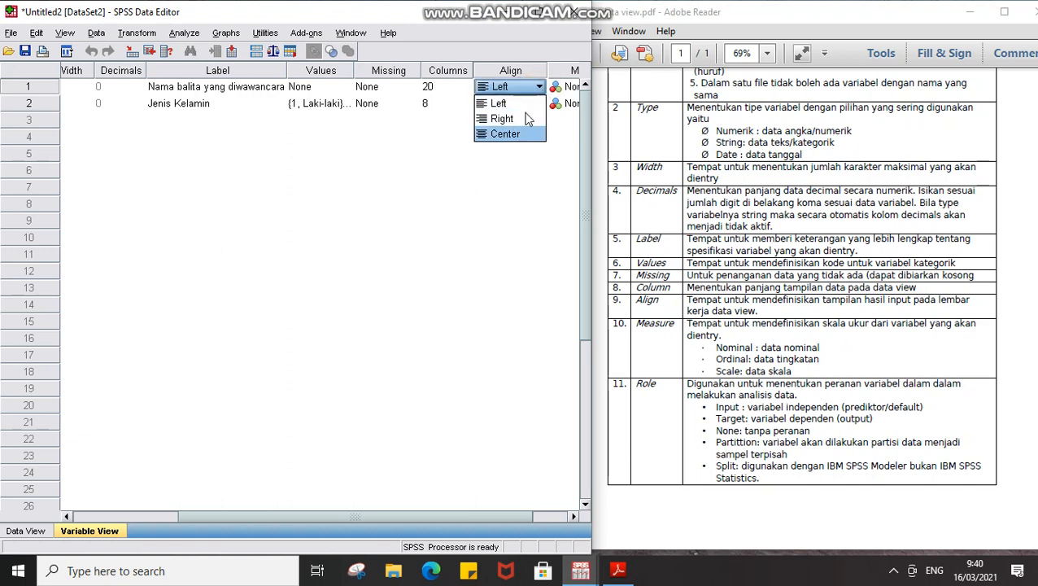
click(24, 532)
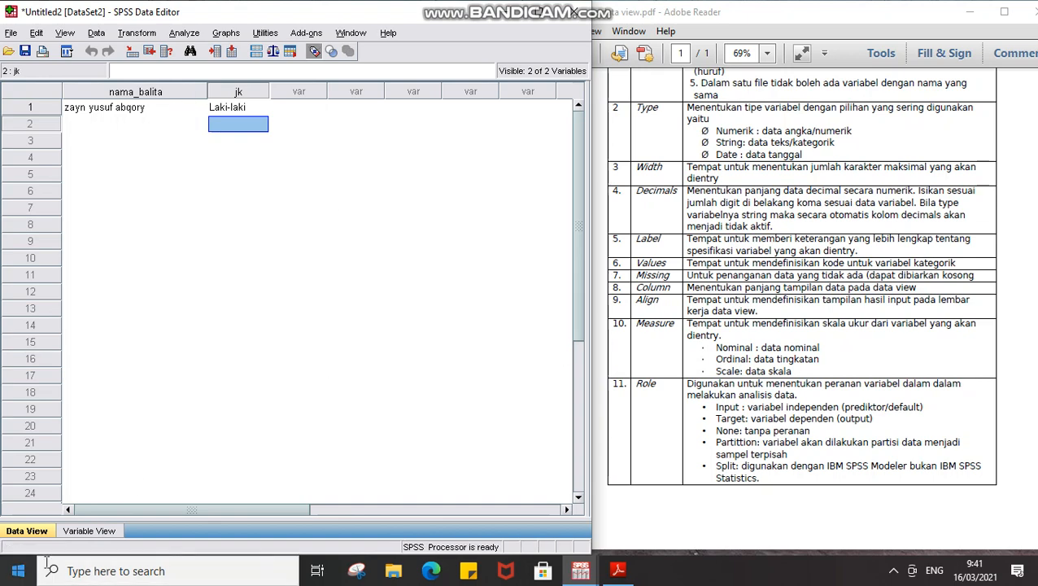
click(87, 534)
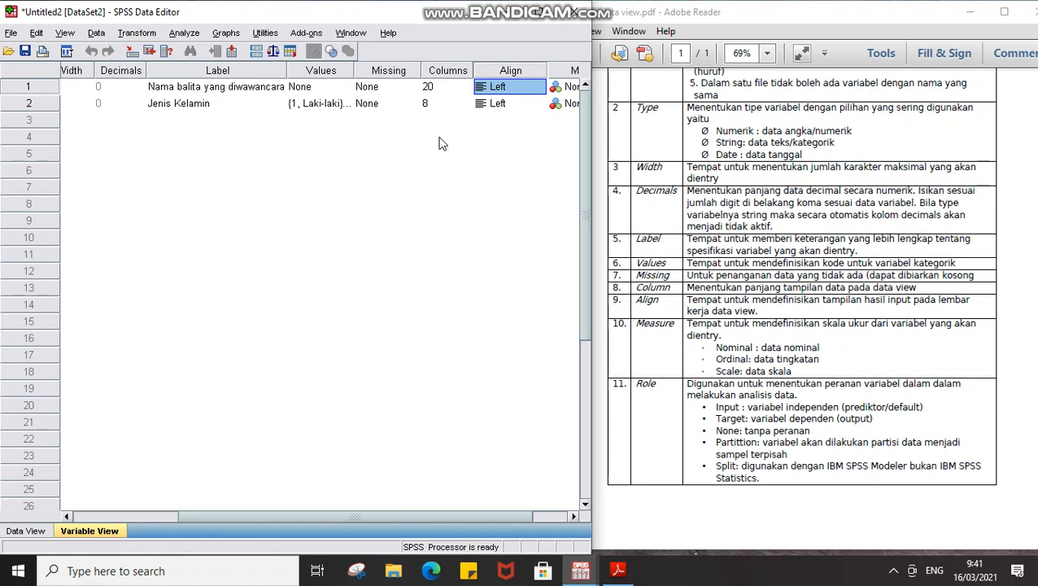
click(575, 517)
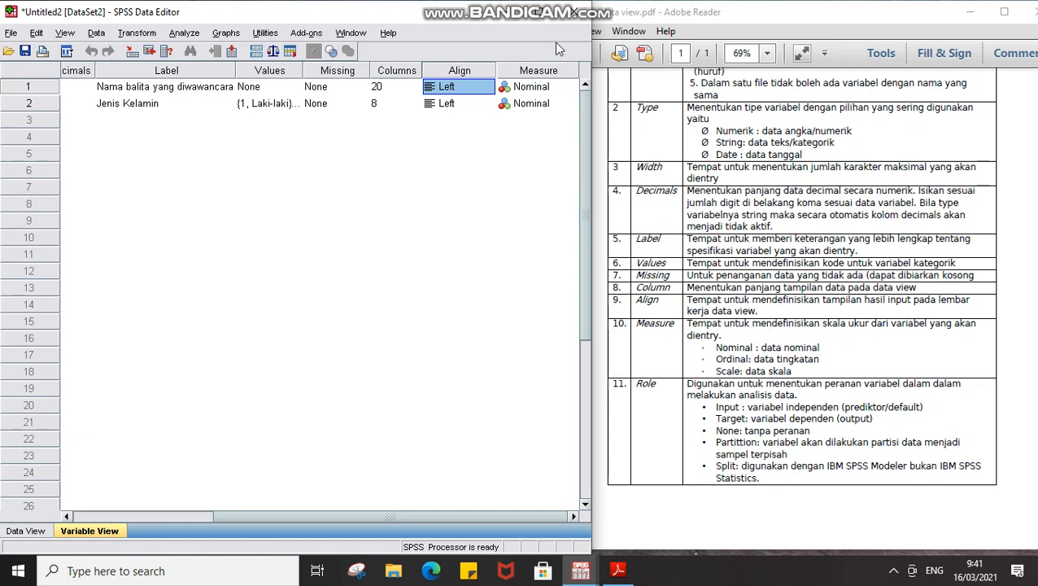
Keep nama_balita's Measure at Nominal and maximize the Data Editor window.
click(569, 87)
click(569, 87)
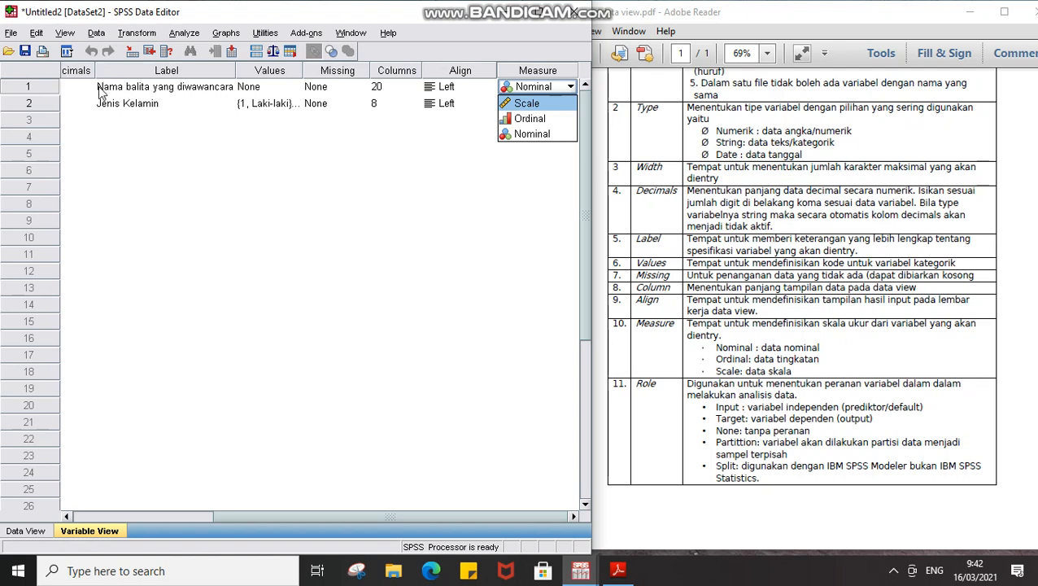
key(Down)
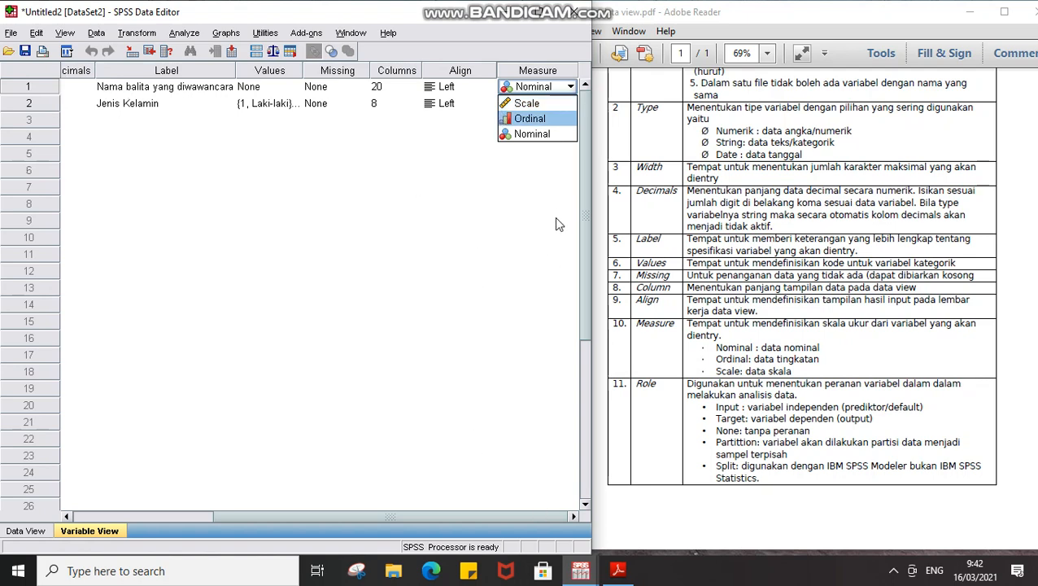
key(Up)
key(Down)
key(Down)
click(457, 355)
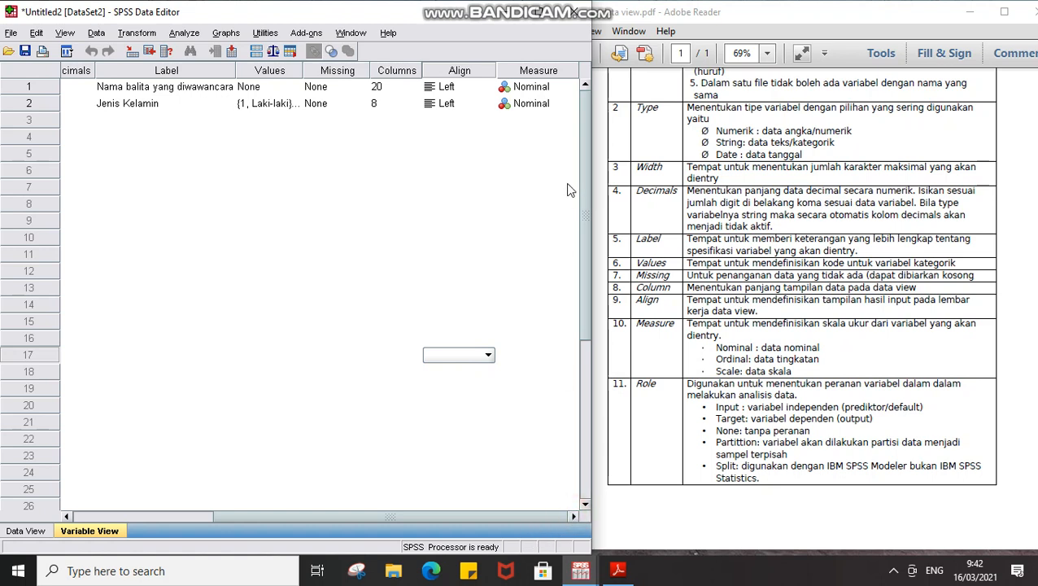
click(540, 70)
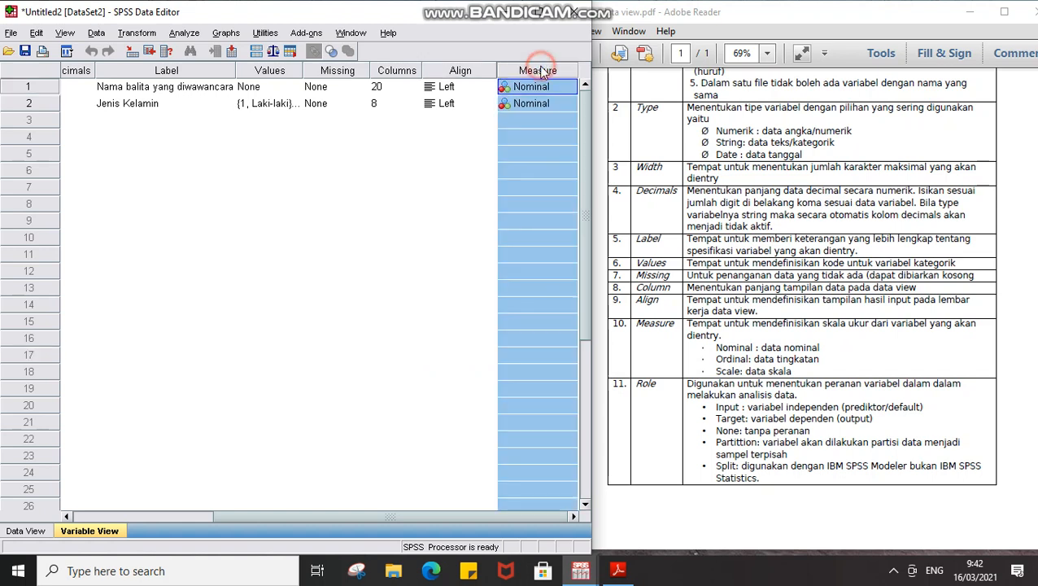
click(480, 354)
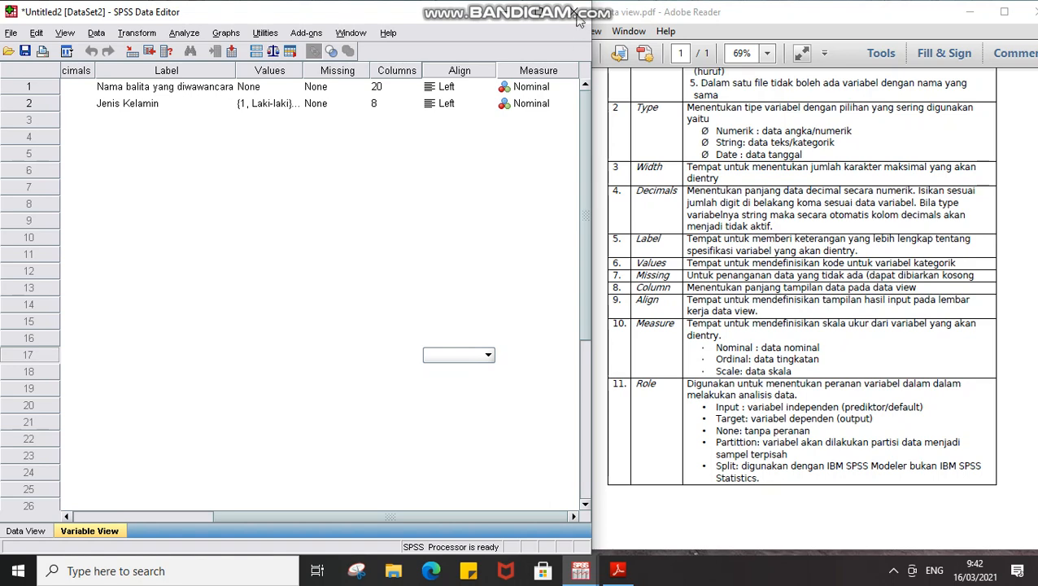
click(537, 12)
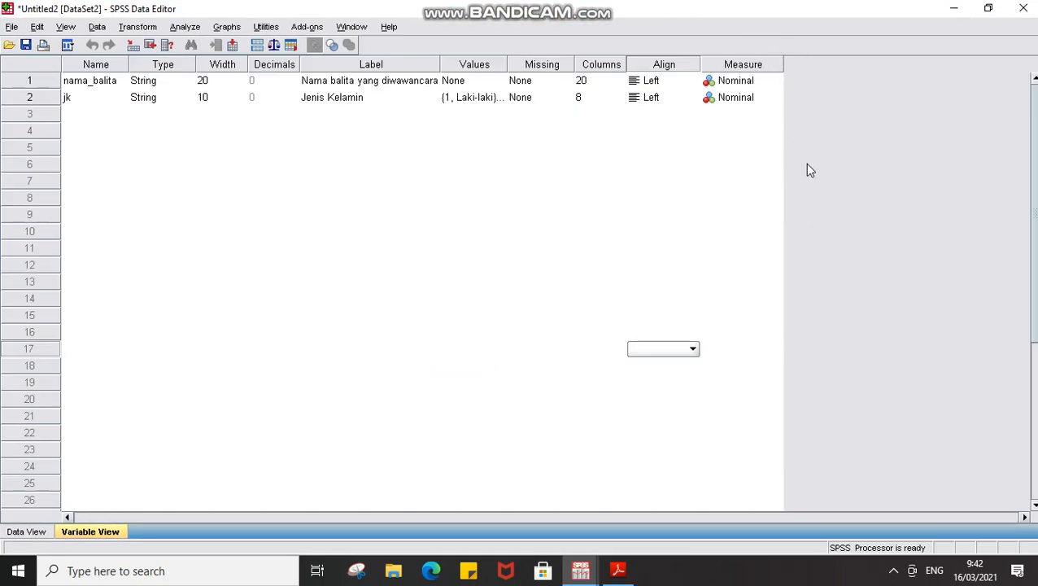
Restore the editor beside the PDF, stretch it taller, and bring up Bandicam from the tray.
click(987, 8)
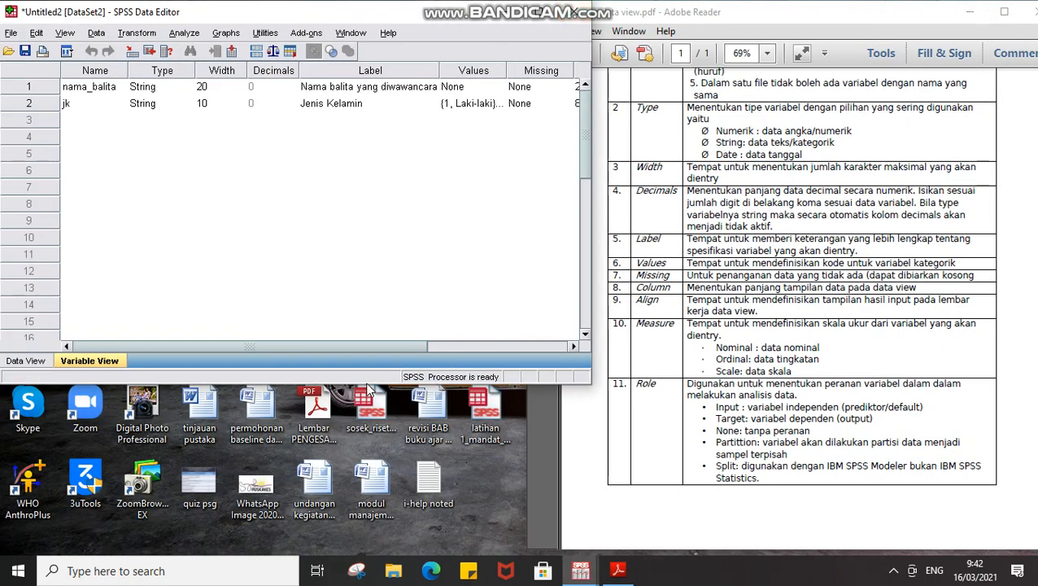
drag(368, 382, 303, 551)
click(81, 170)
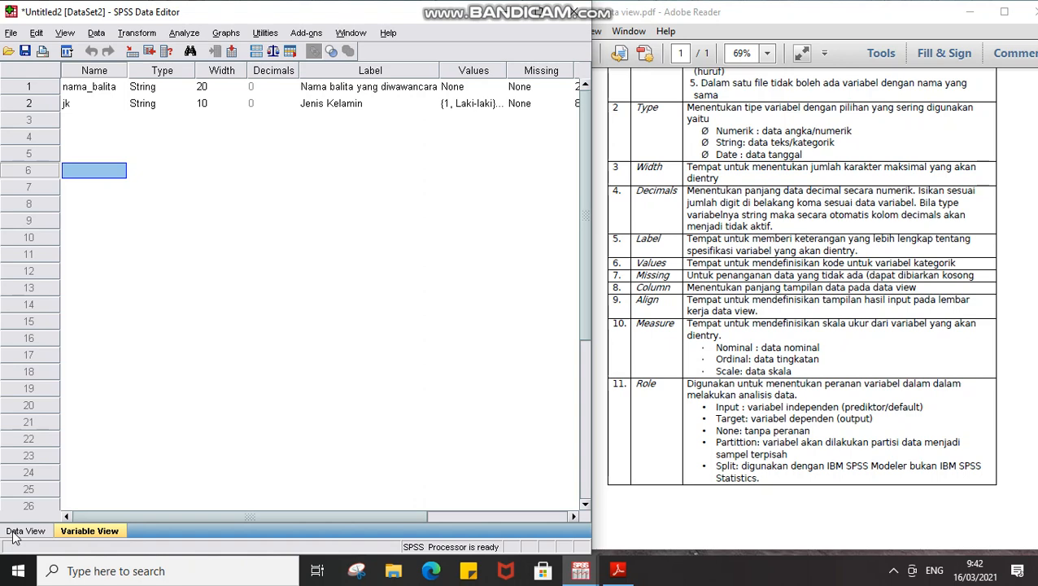
scroll(690, 389, up, 3)
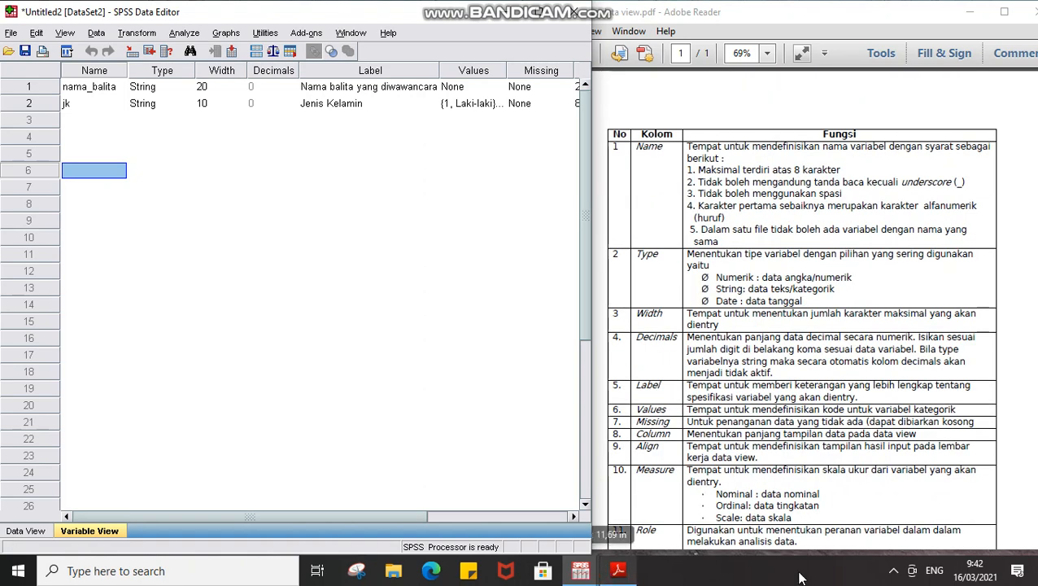
click(894, 573)
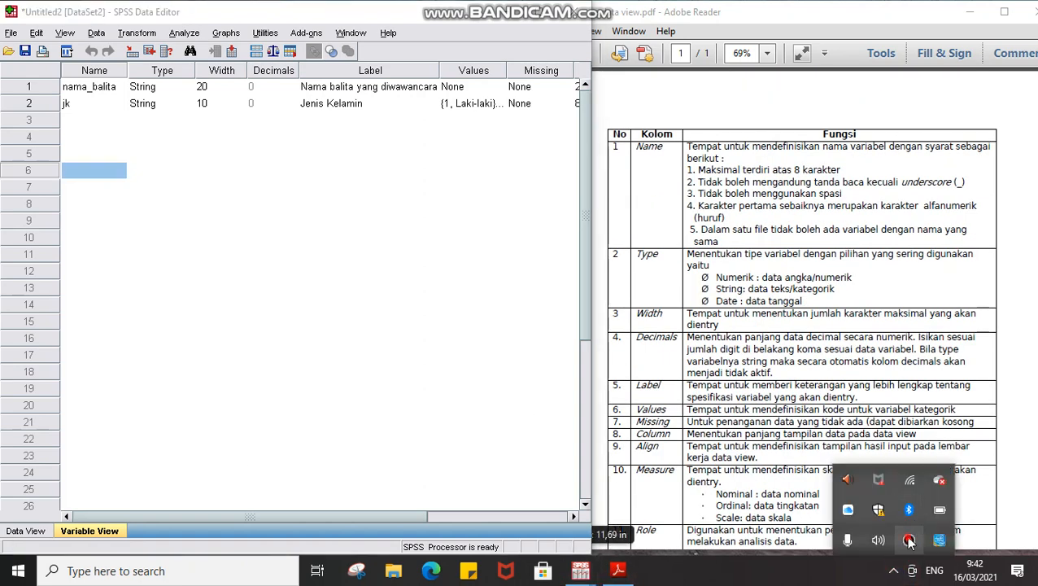
click(906, 507)
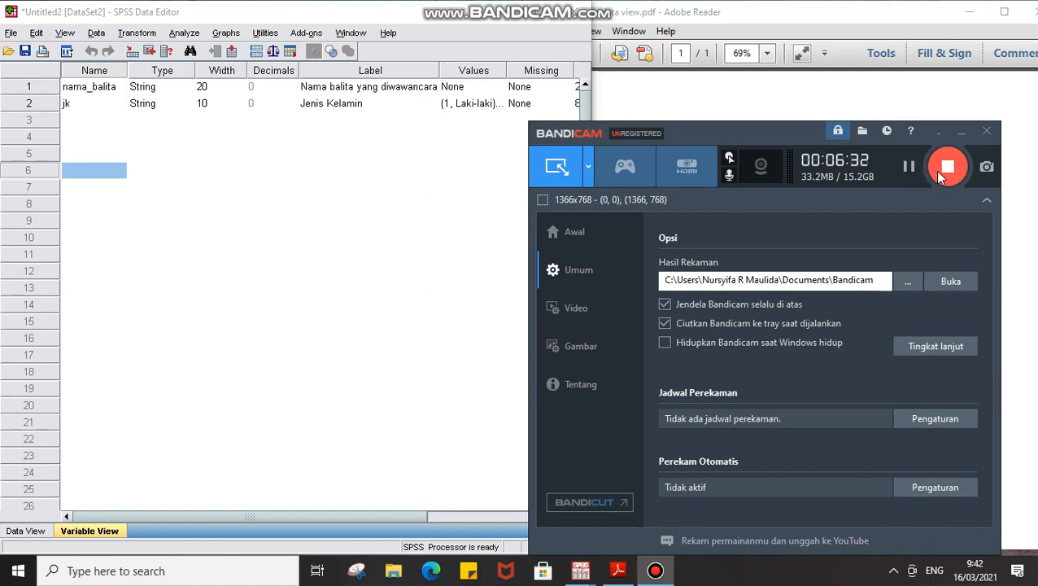